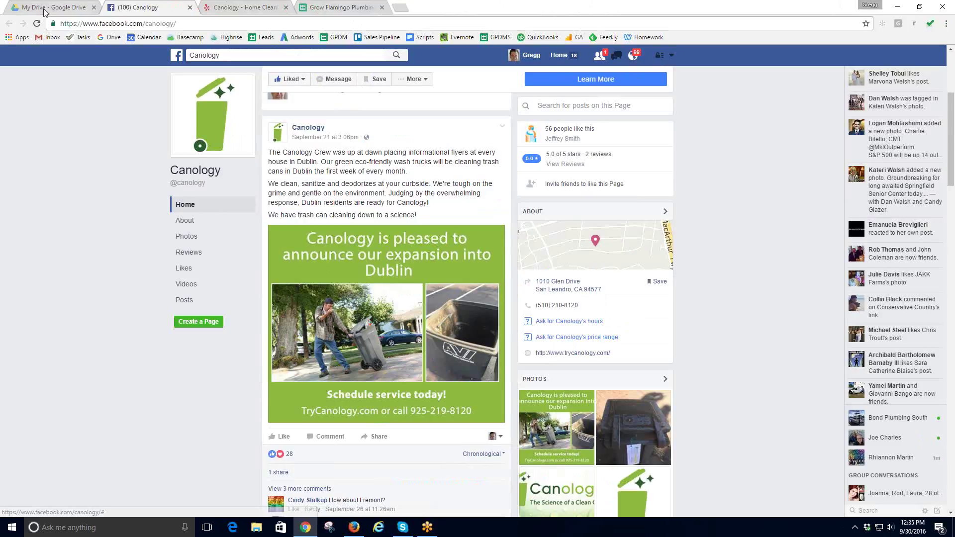
Open Canology's website from its Yelp listing.
click(251, 8)
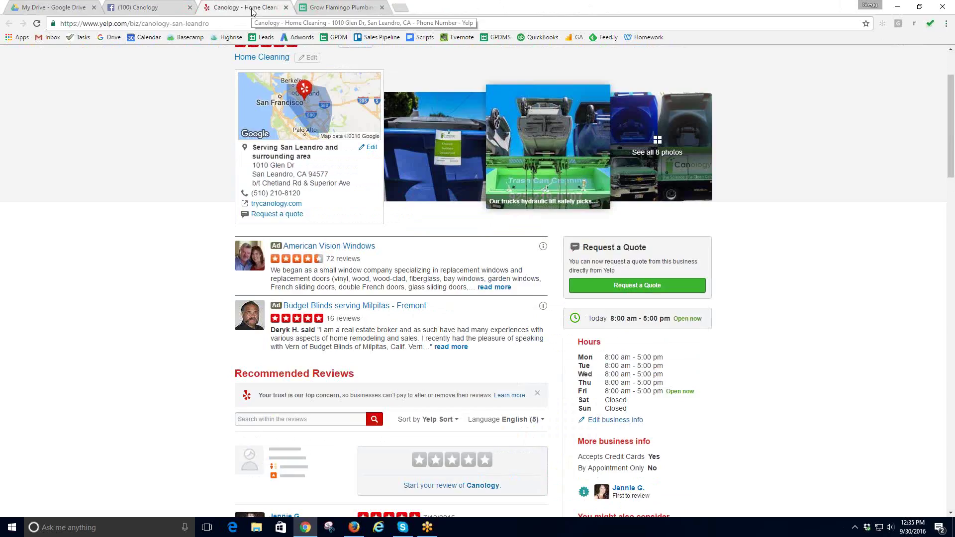
click(276, 203)
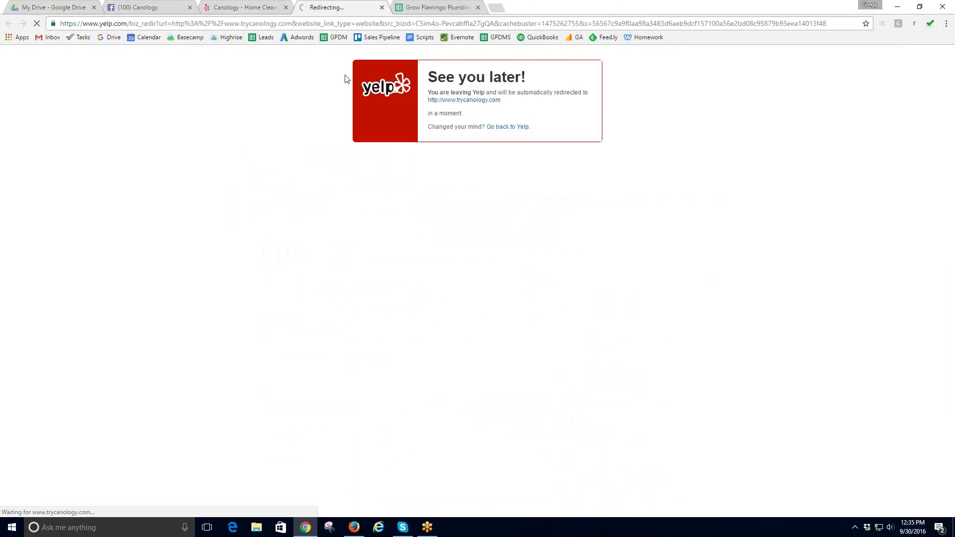
Switch to the Ultimate Plumbing Marketing System spreadsheet and view its Success Goals sheet.
click(425, 8)
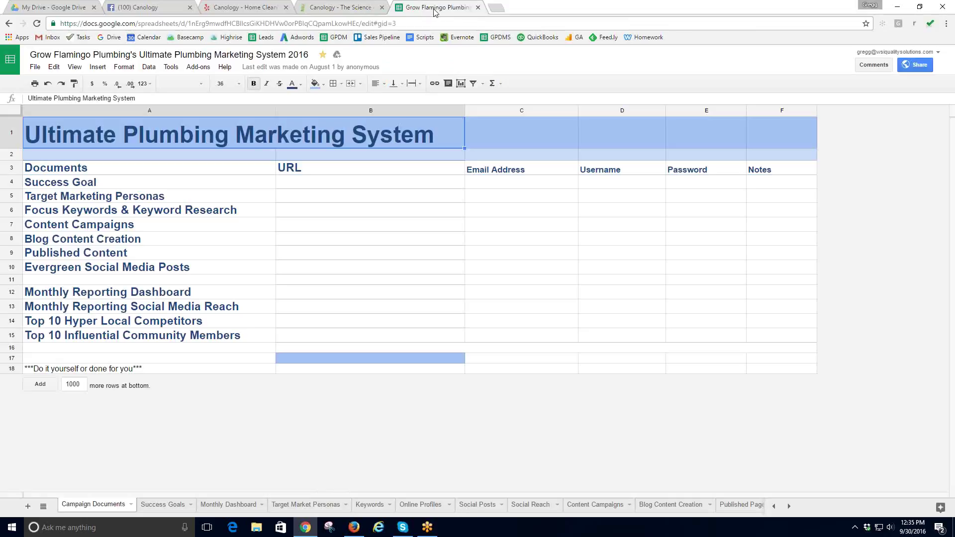
click(175, 509)
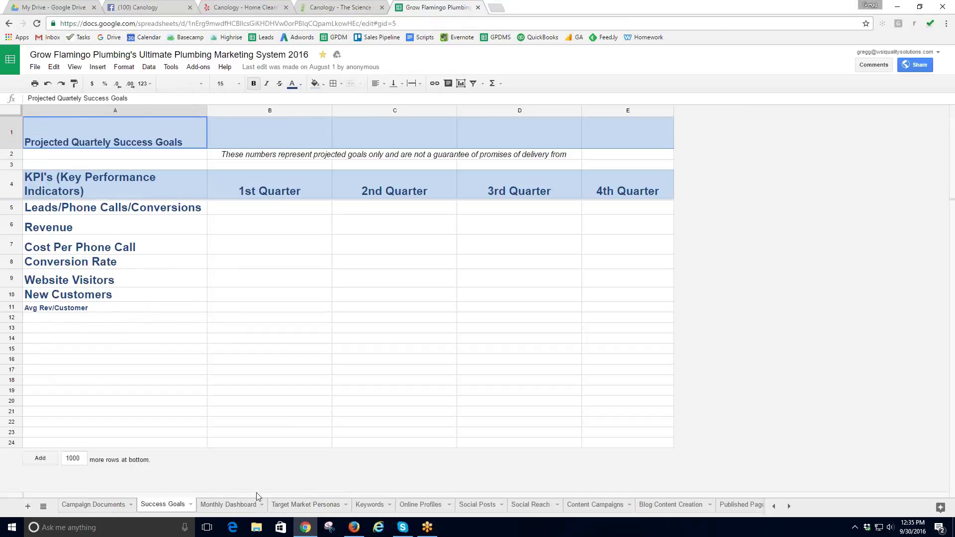
Examine the June 2015 leads, conversion rate, cost per lead, gross profit and invoiced revenue on the Monthly Dashboard sheet.
click(239, 503)
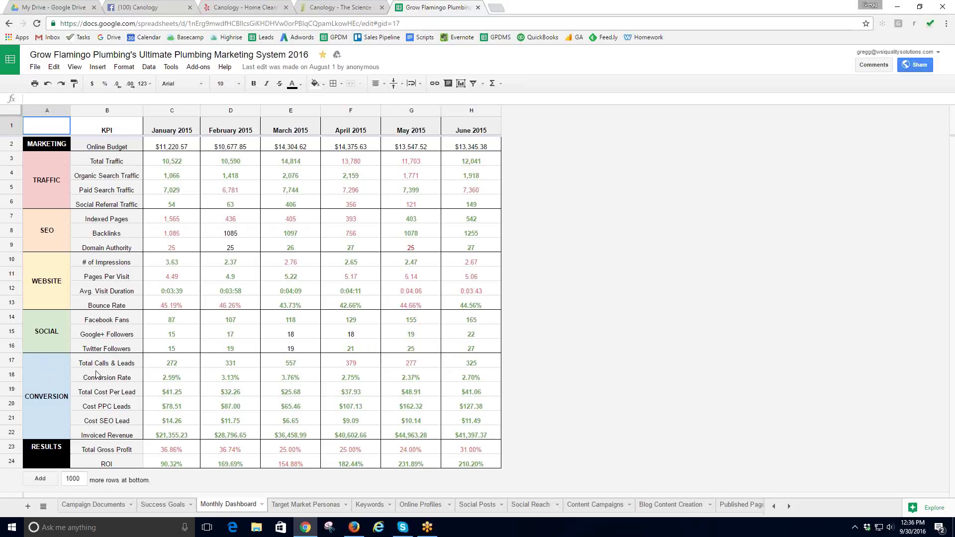
click(485, 381)
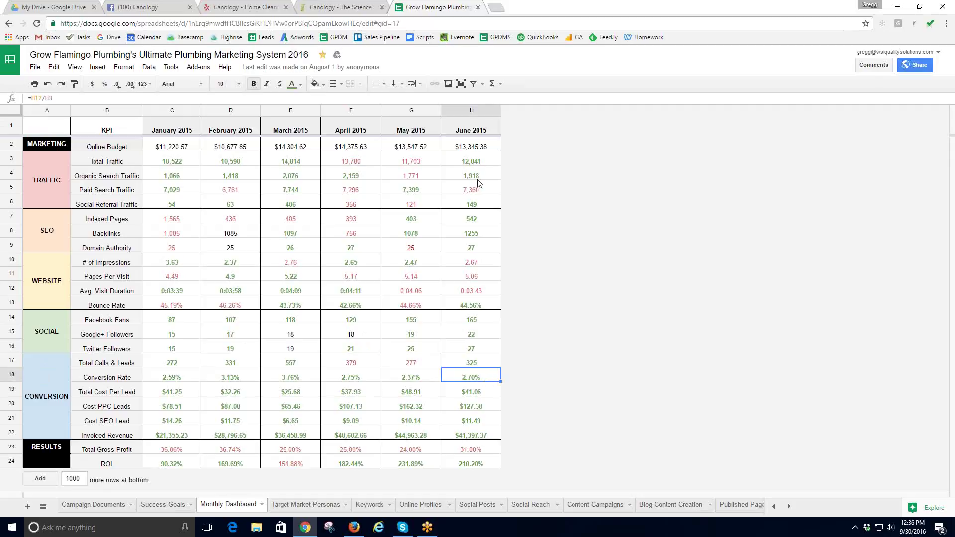
click(485, 362)
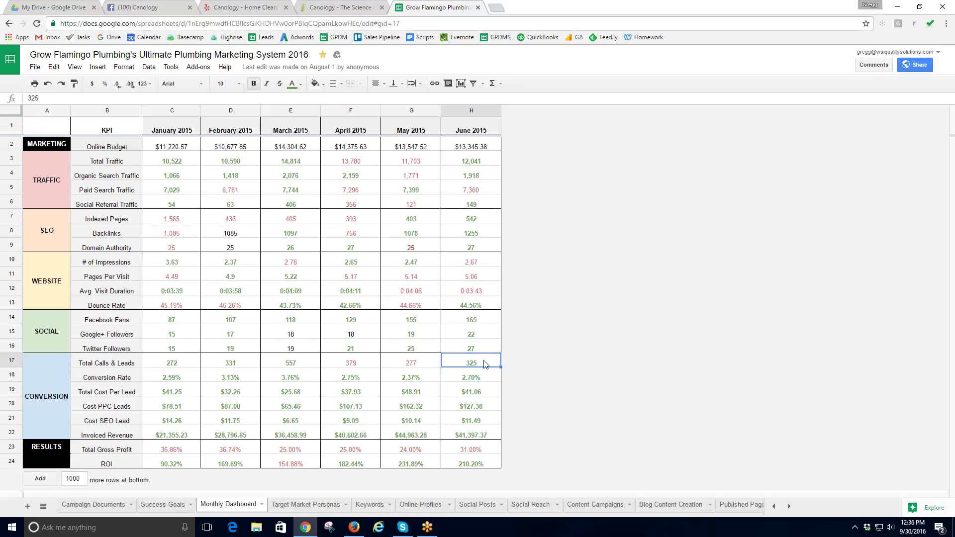
click(482, 393)
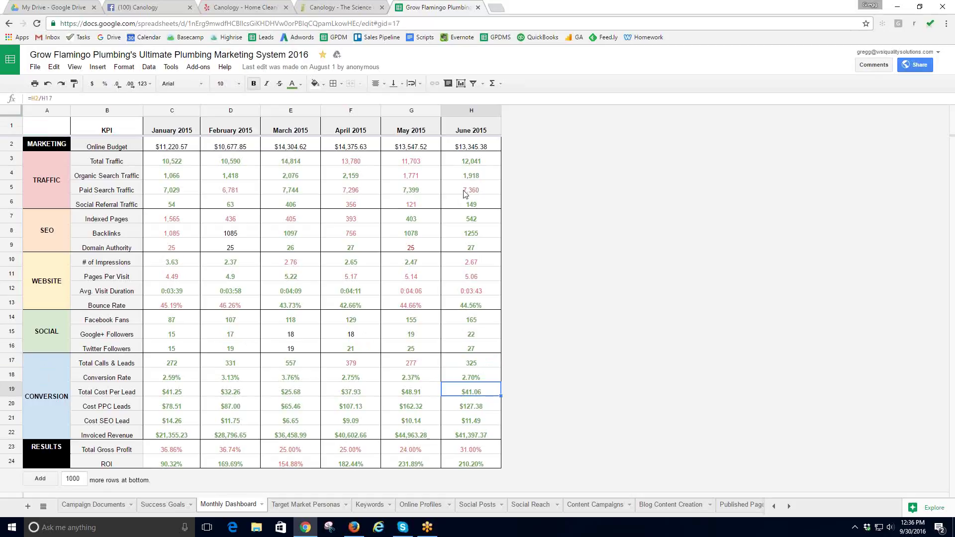
click(481, 367)
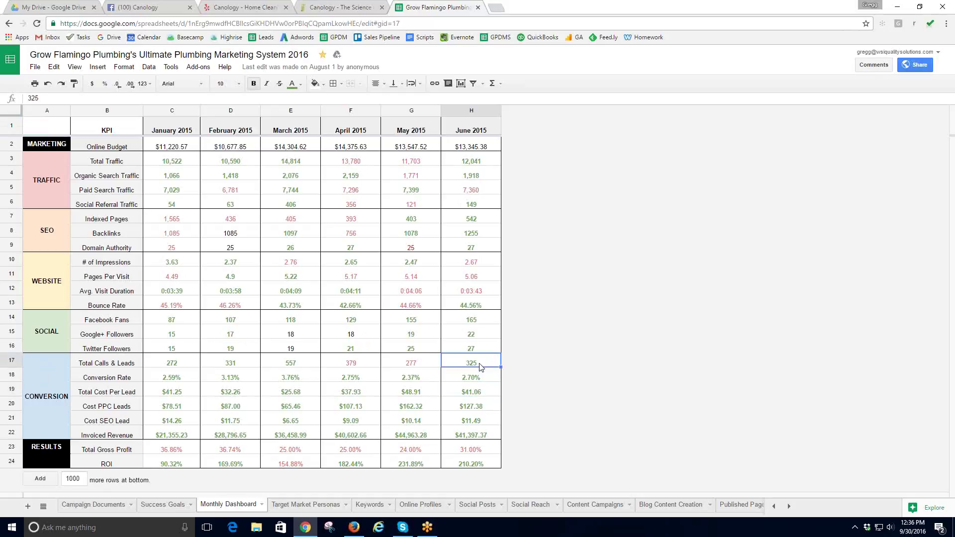
click(483, 393)
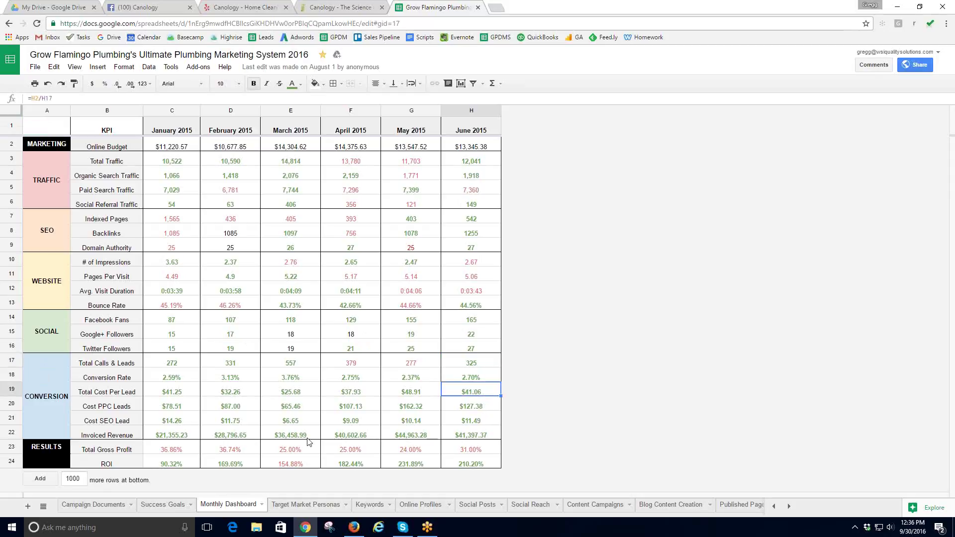
click(476, 450)
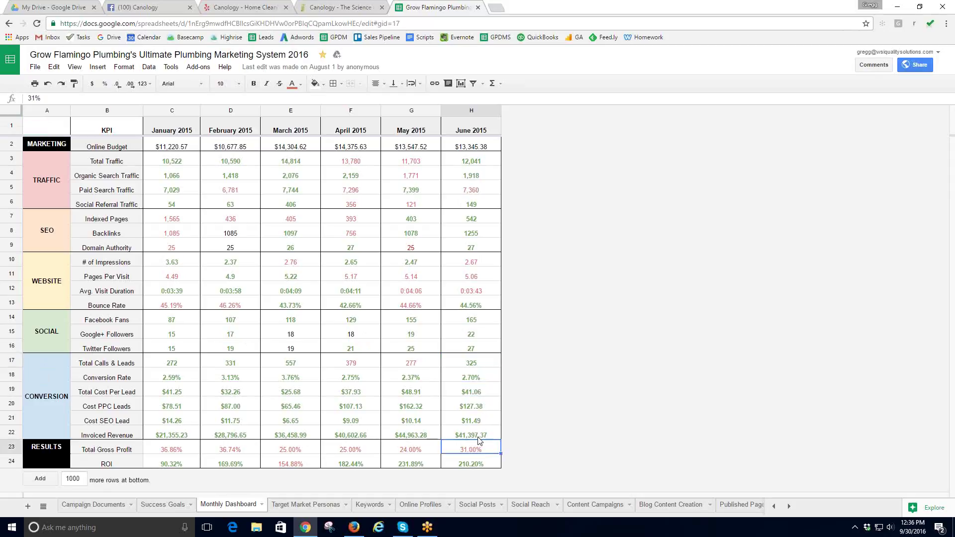
click(479, 436)
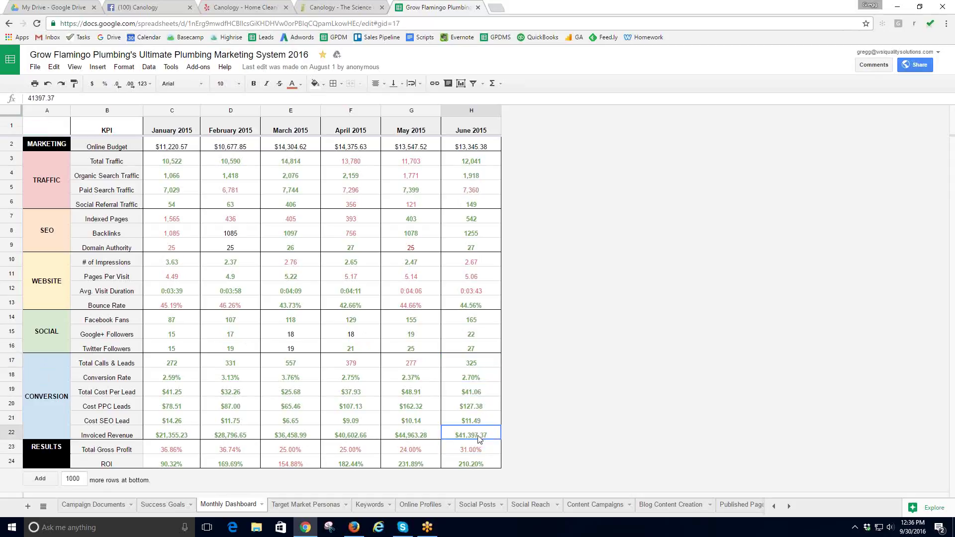
Review the home owners persona's geography and notes on the Target Market Personas sheet and open the Keywords sheet.
click(326, 507)
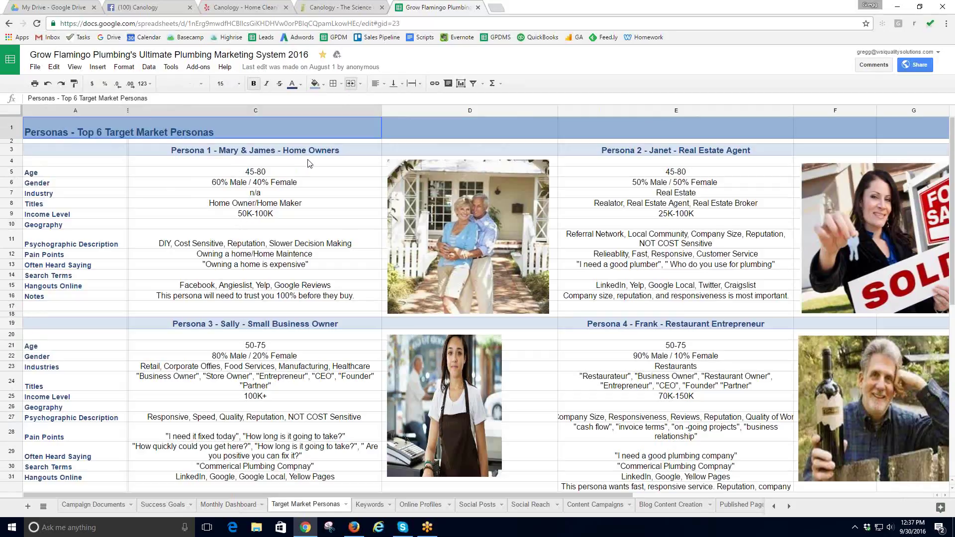
click(330, 152)
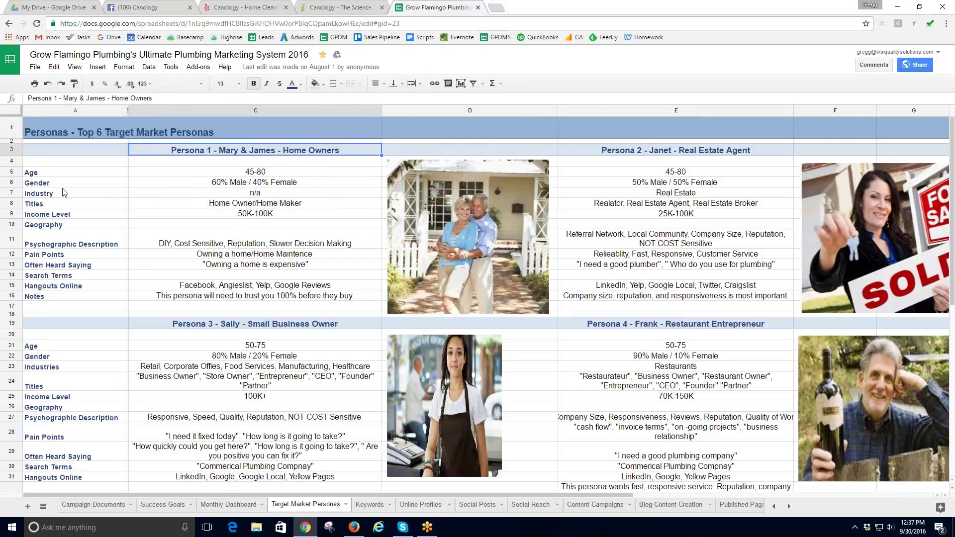
click(262, 227)
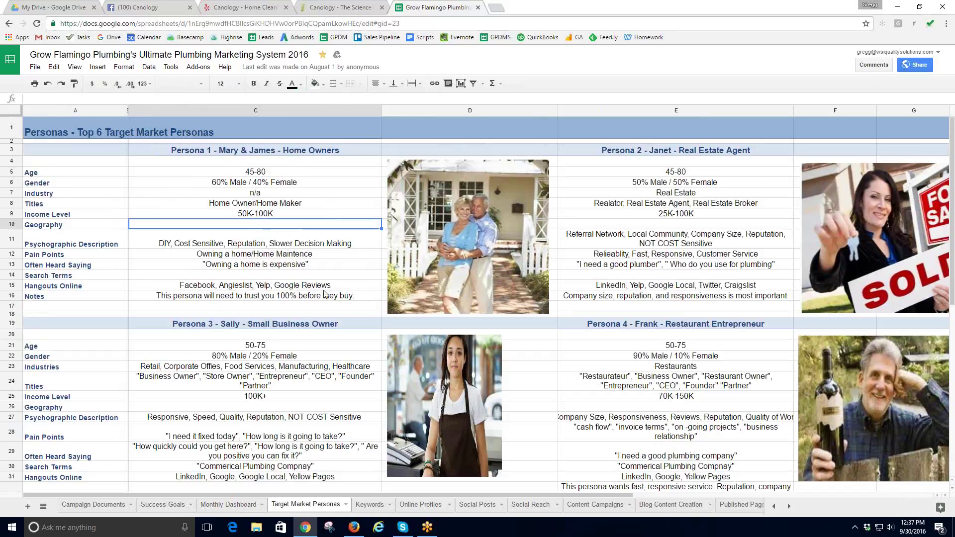
click(291, 297)
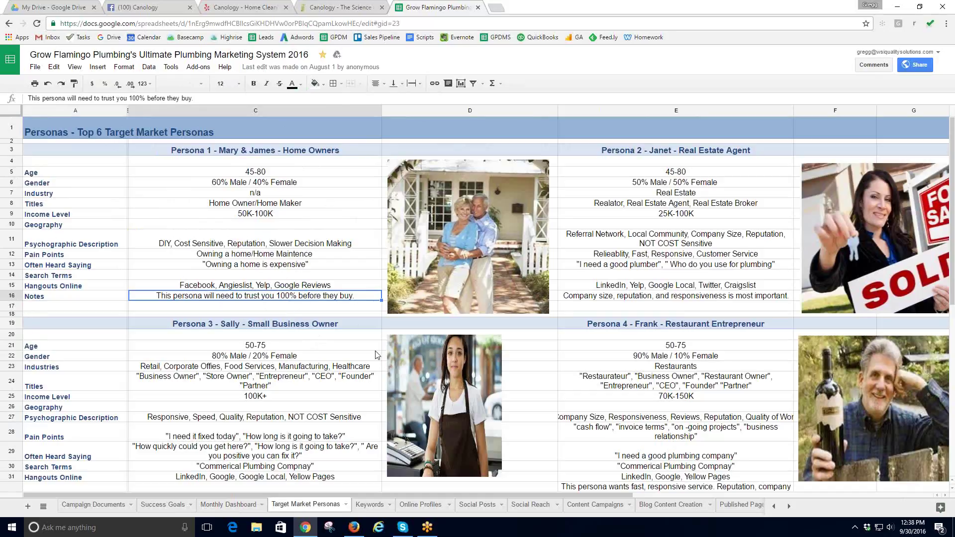
click(373, 507)
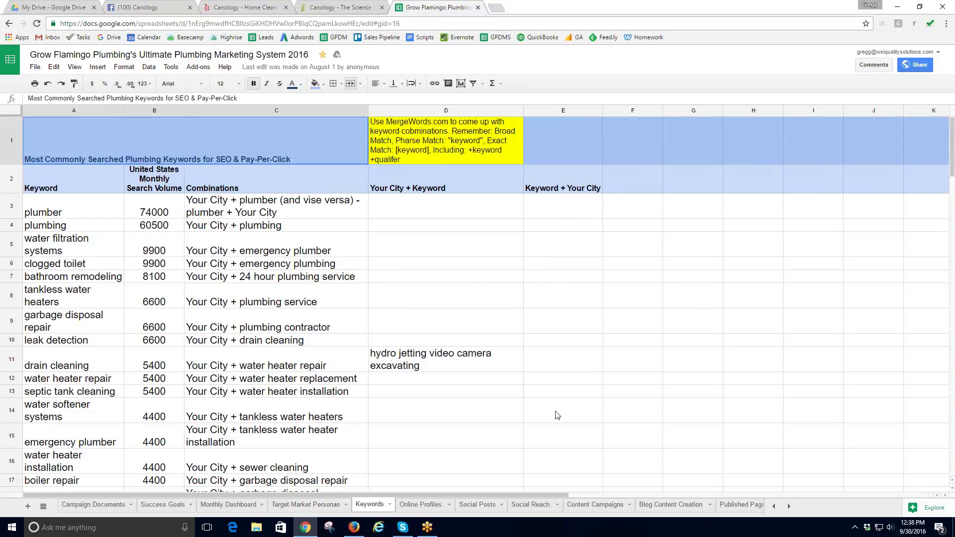
Search Google in a new tab for "manhattan beach trash can cleaning company", using the corrected spelling.
click(495, 8)
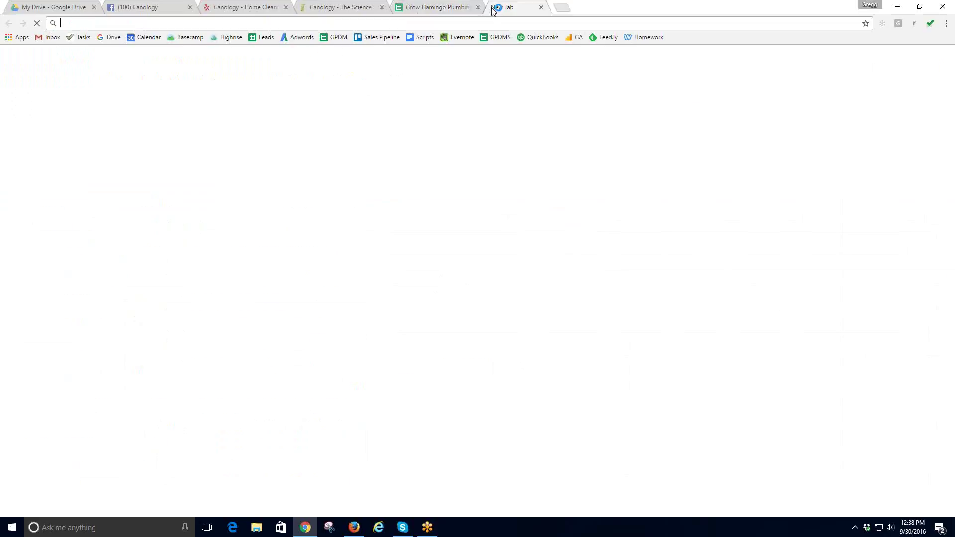
text(ma)
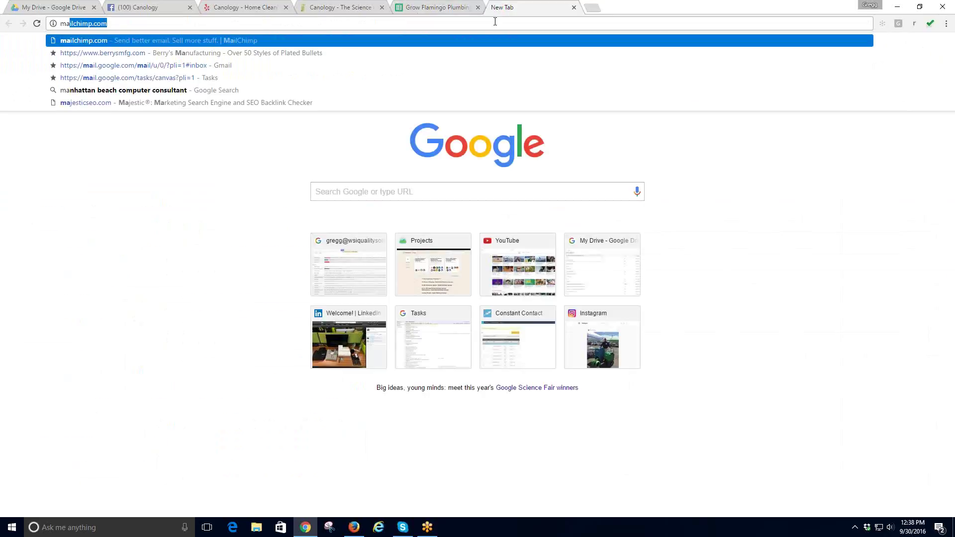
key(BackSpace)
key(BackSpace)
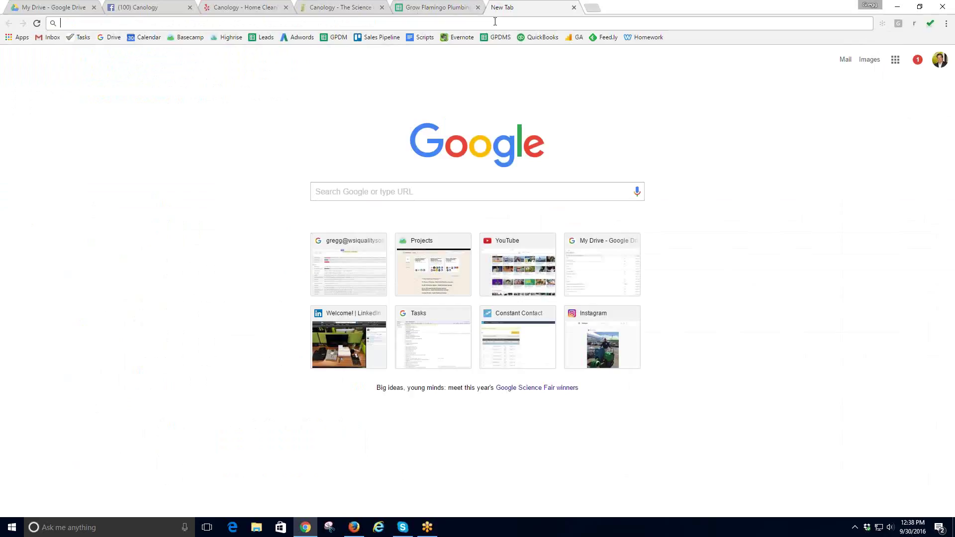
text(ma)
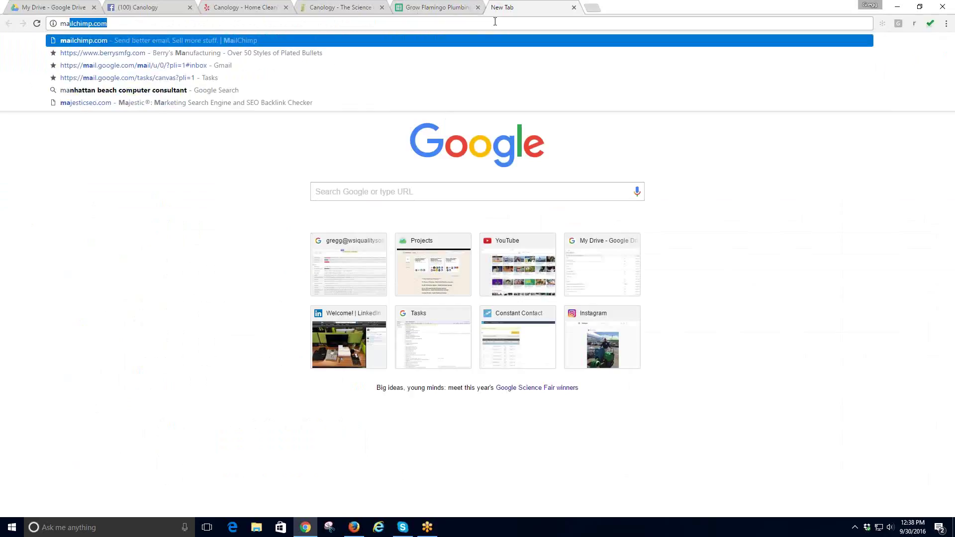
text(nahtaab each)
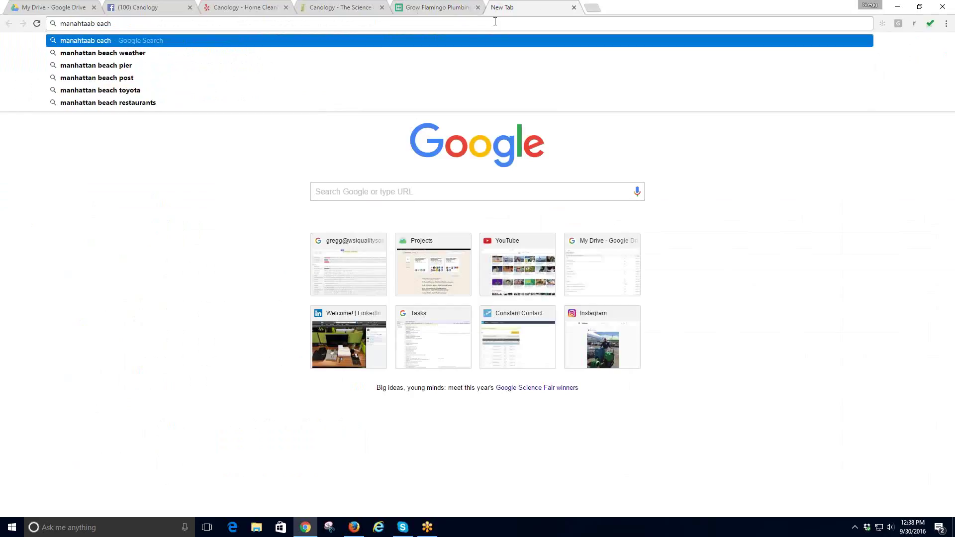
text( trask c)
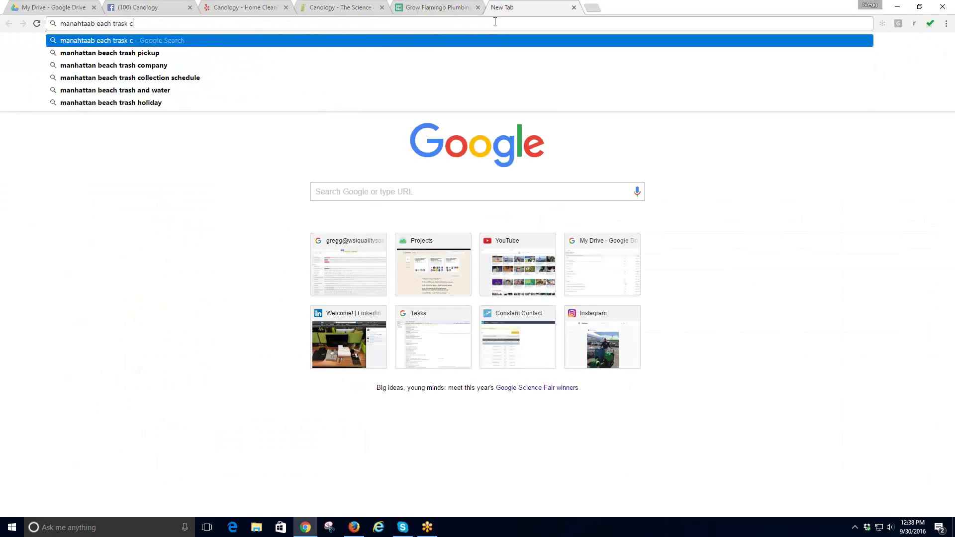
text(an clea)
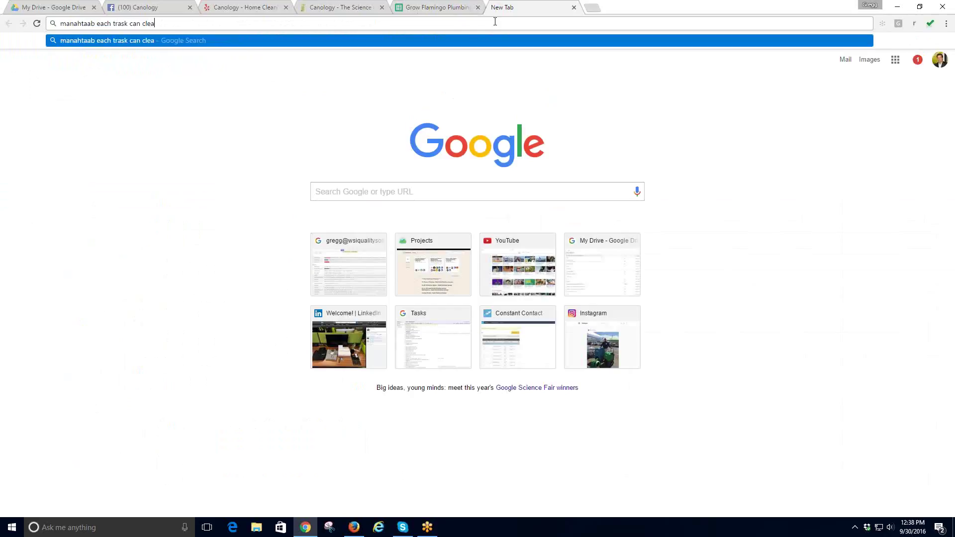
text(ning copanyu)
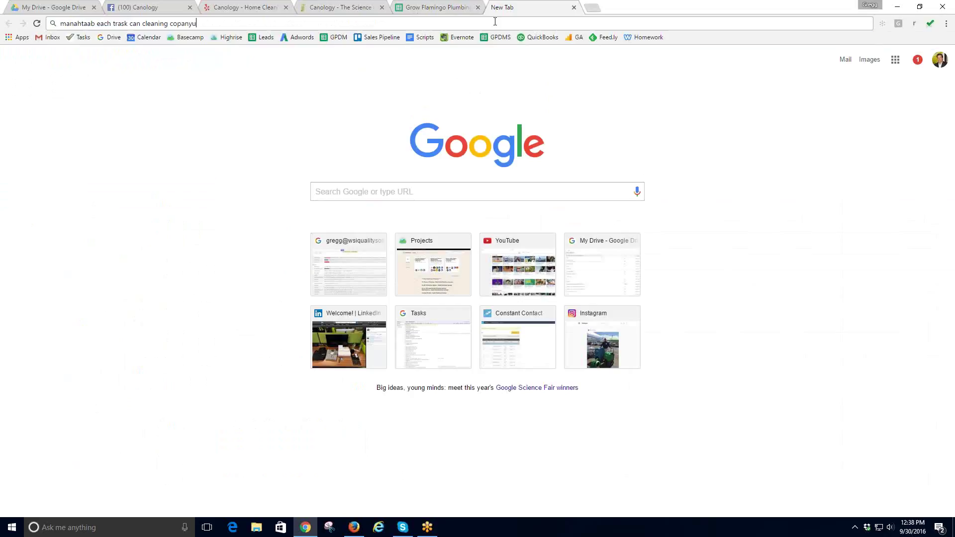
key(Return)
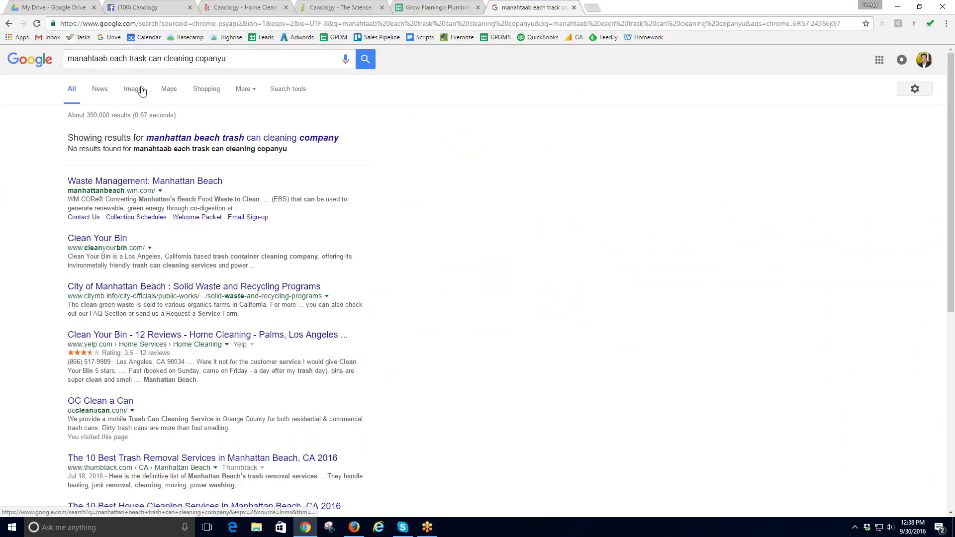
click(177, 138)
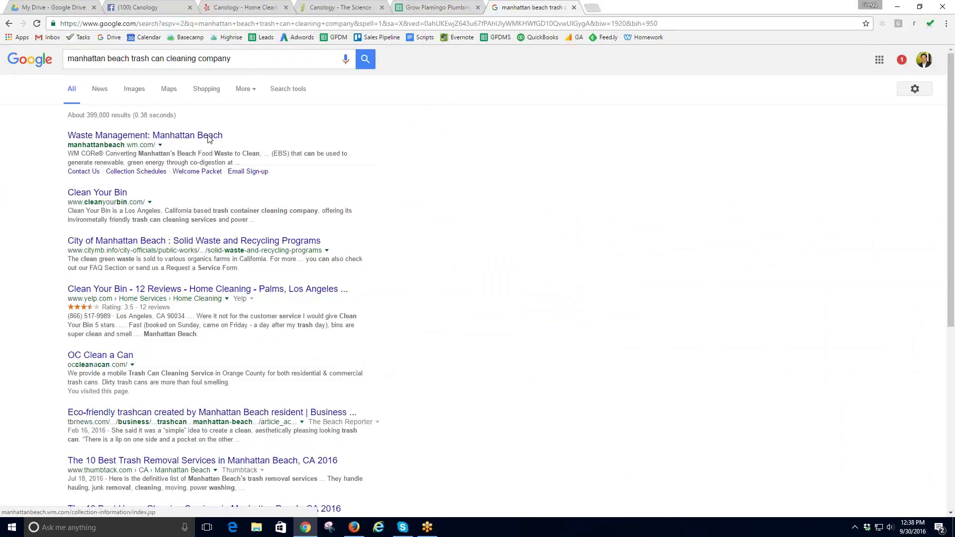
Examine Clean Your Bin's home, About Us and Contact Us pages, including its business address, and return to the search results.
click(104, 194)
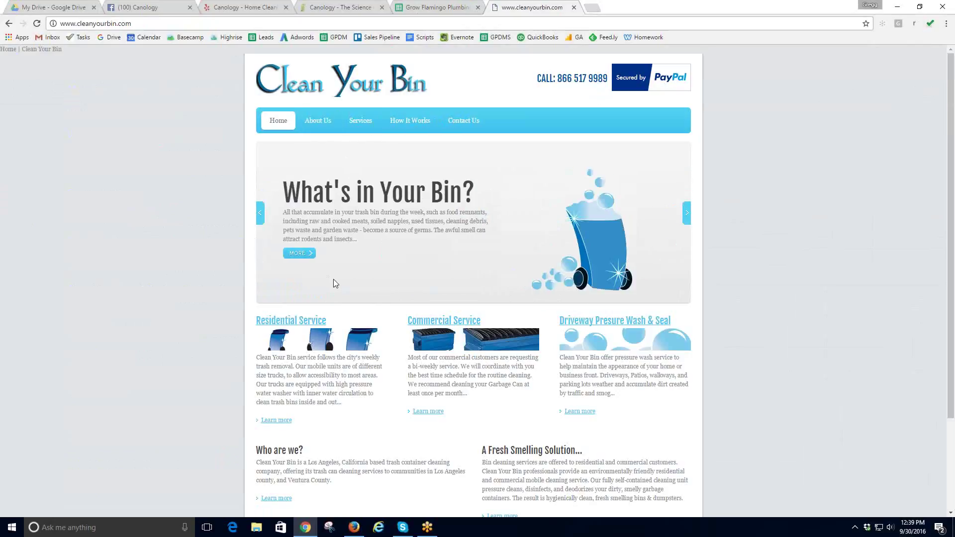
scroll(333, 281, down, 2)
scroll(334, 280, up, 3)
click(326, 123)
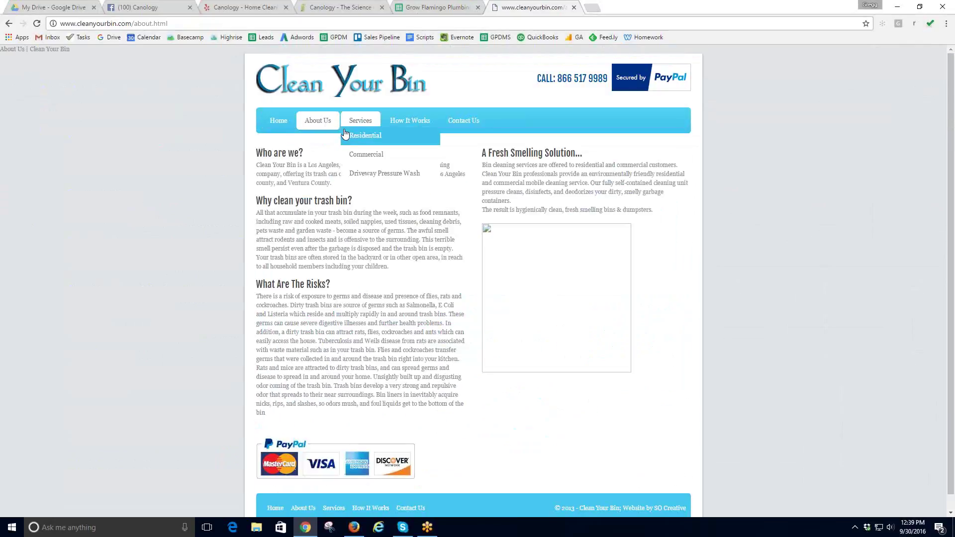
click(450, 124)
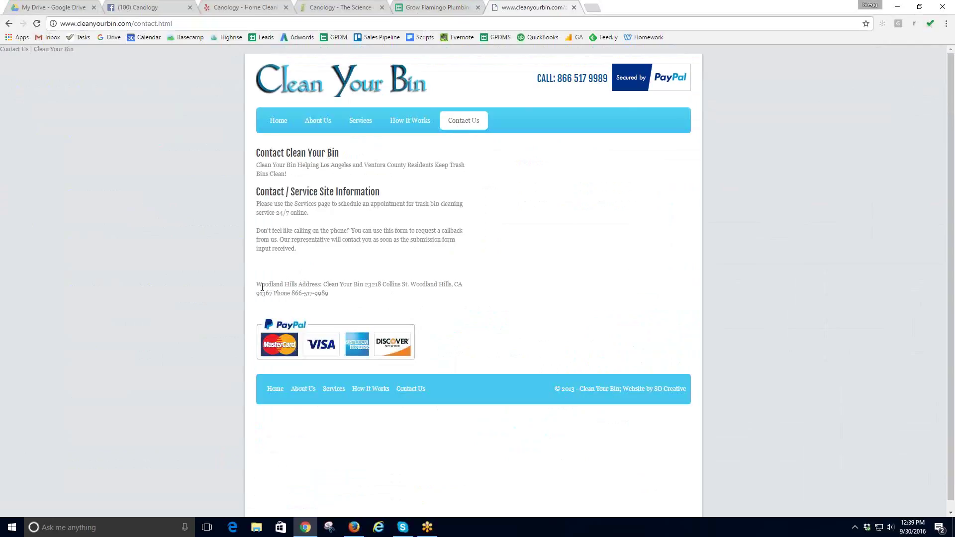
drag(262, 287, 468, 284)
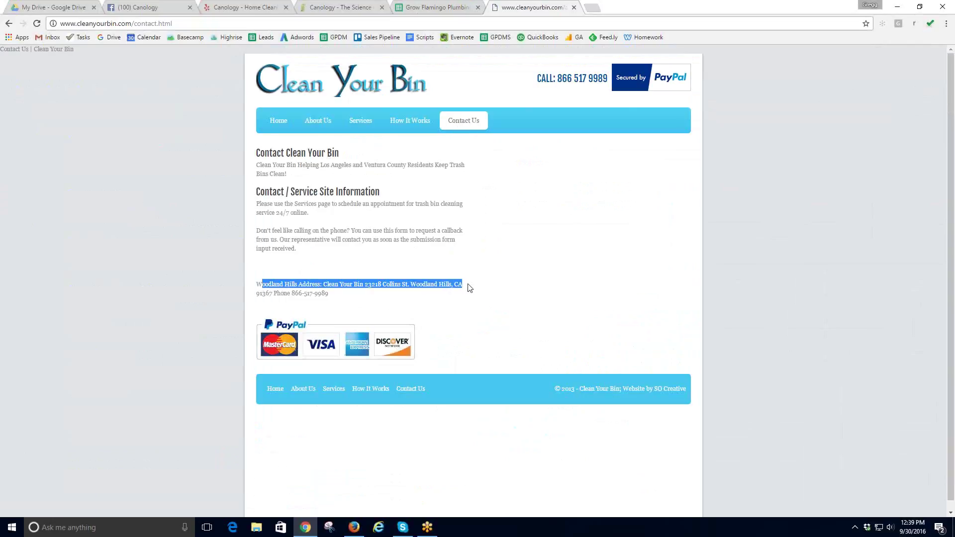
click(8, 23)
click(9, 24)
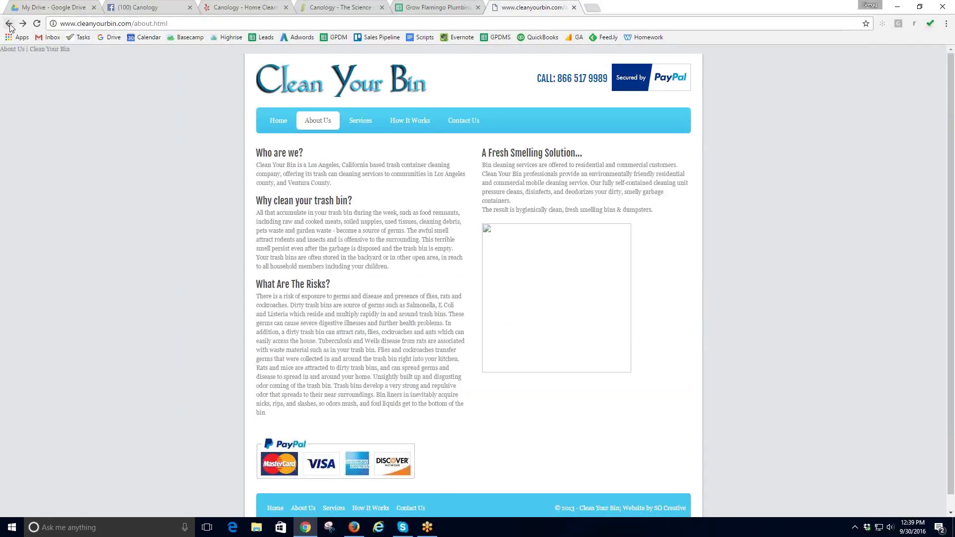
click(9, 23)
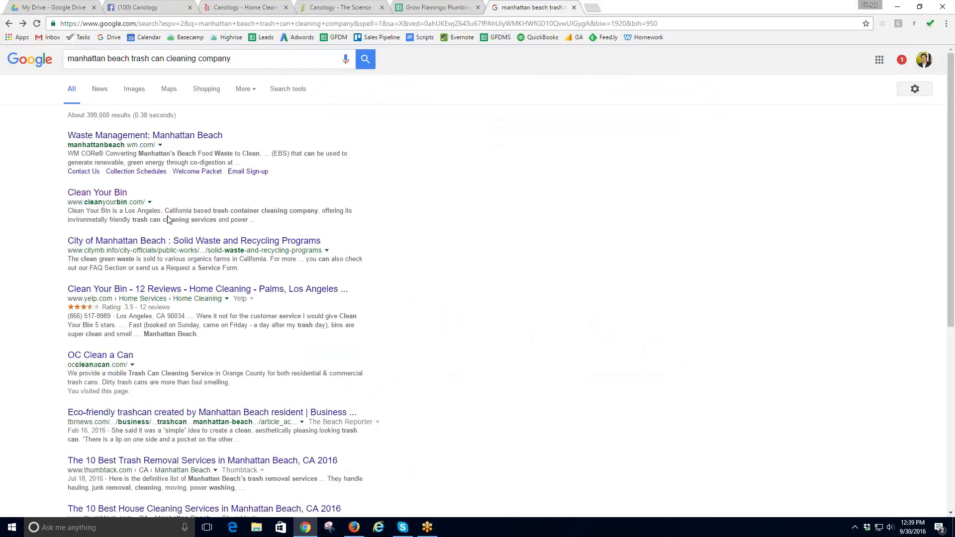
View the OC Clean a Can website from the search results and return to the results.
click(128, 355)
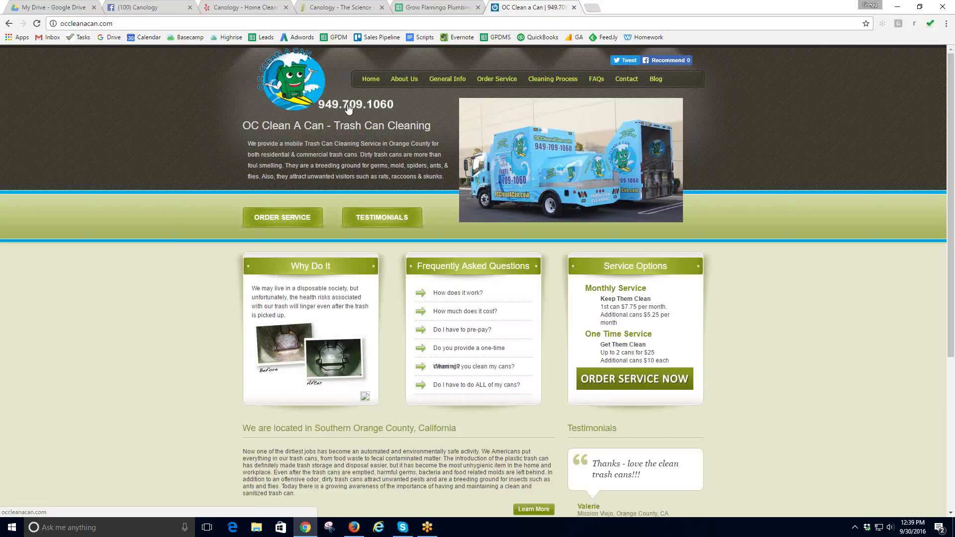
click(9, 23)
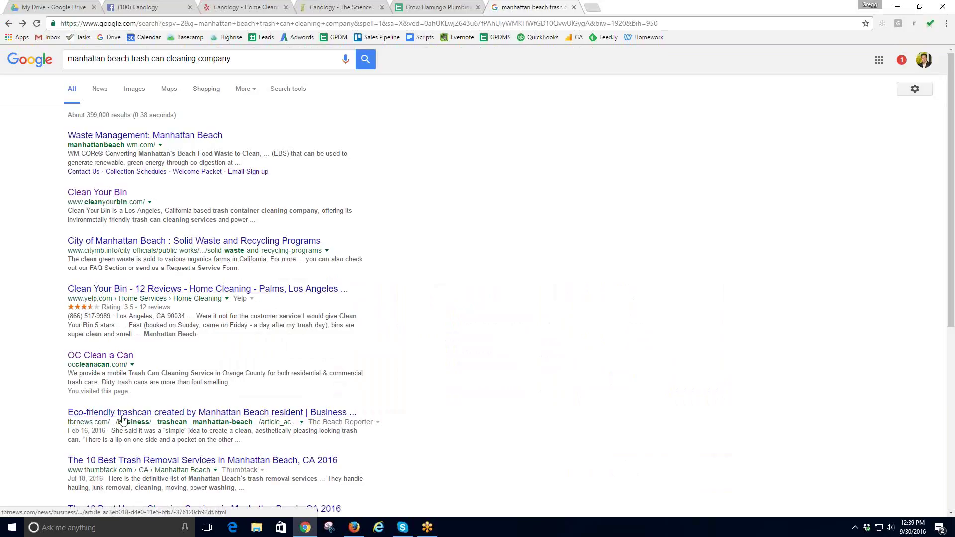
Read The Beach Reporter article "Eco-friendly trashcan created by Manhattan Beach resident" from the search results, including the website launch date.
click(196, 415)
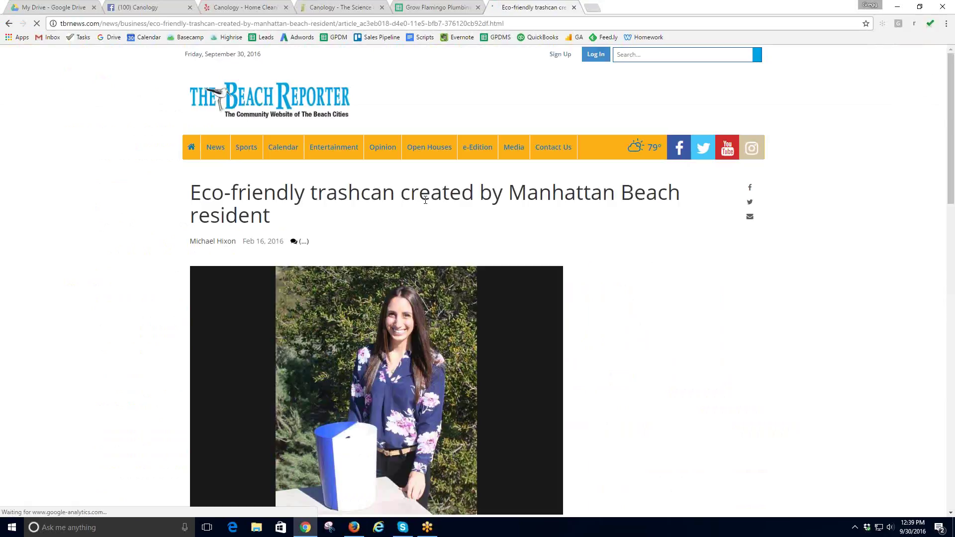
scroll(420, 314, down, 2)
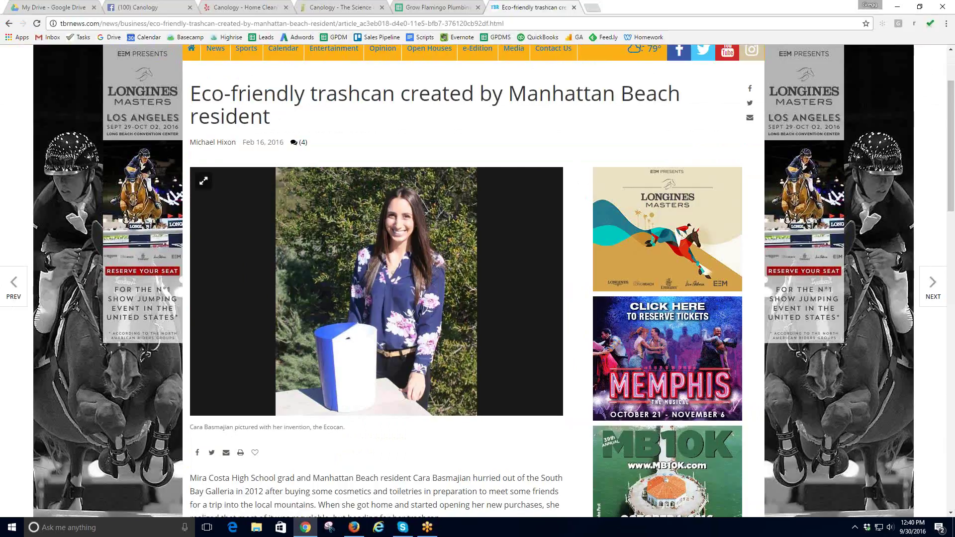
drag(195, 92, 271, 119)
scroll(348, 199, down, 5)
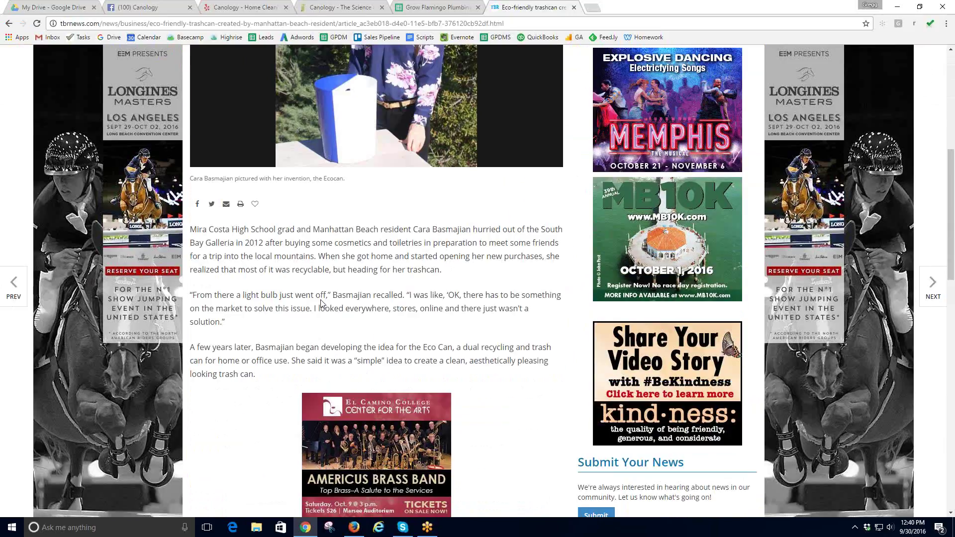
scroll(416, 333, down, 6)
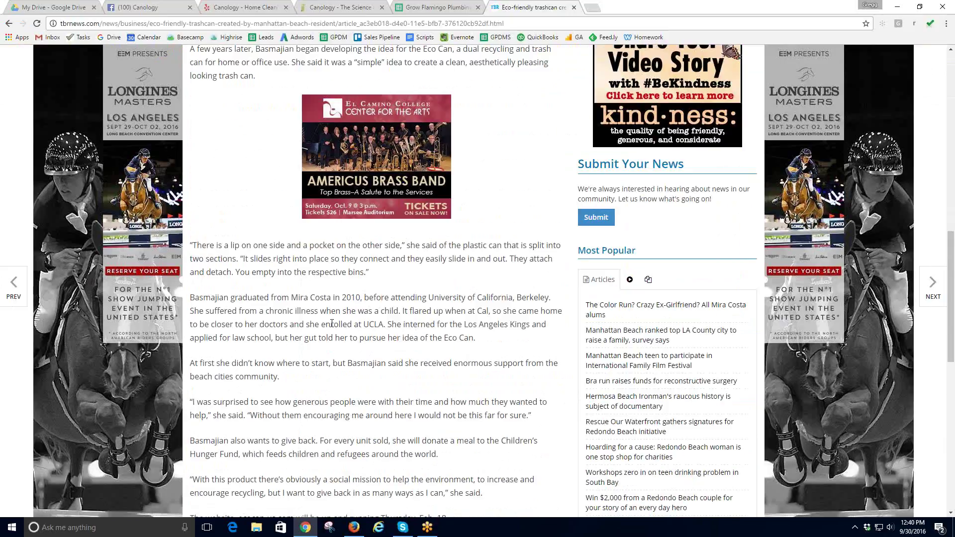
scroll(314, 381, down, 2)
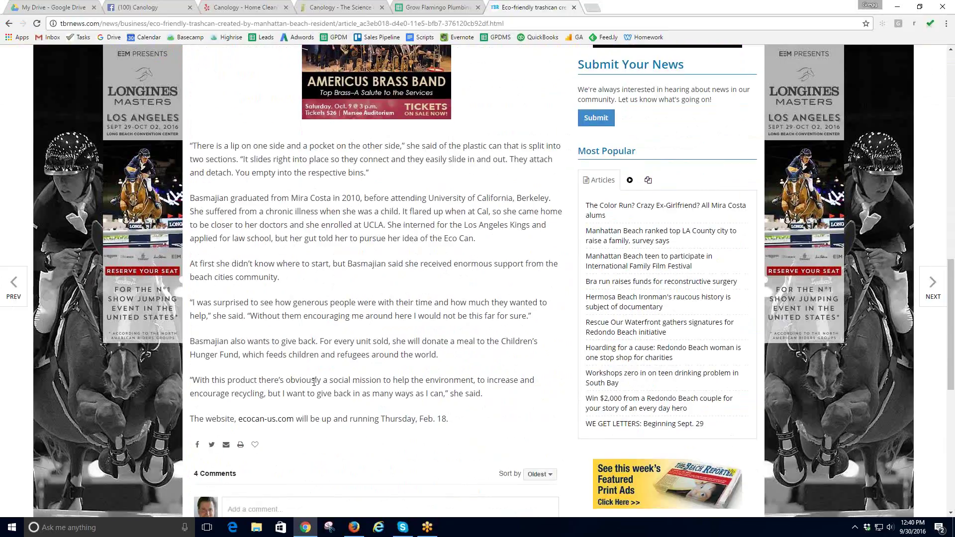
scroll(343, 415, up, 3)
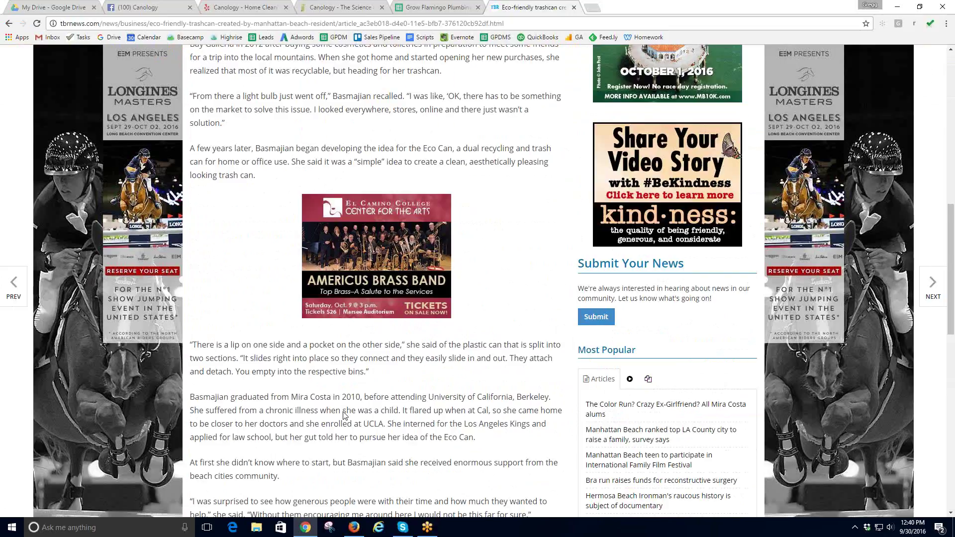
scroll(407, 434, down, 2)
drag(381, 468, 469, 464)
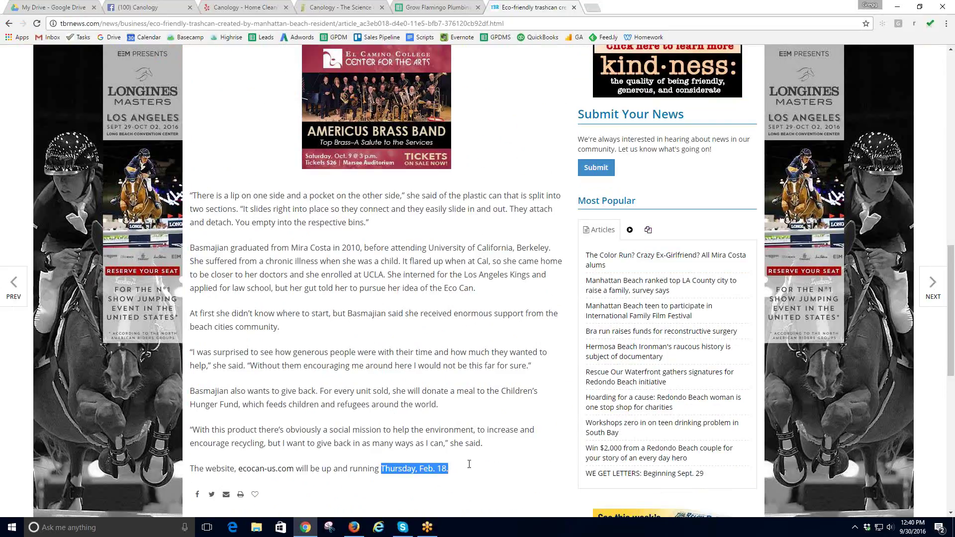
scroll(351, 341, up, 3)
key(alt+Tab)
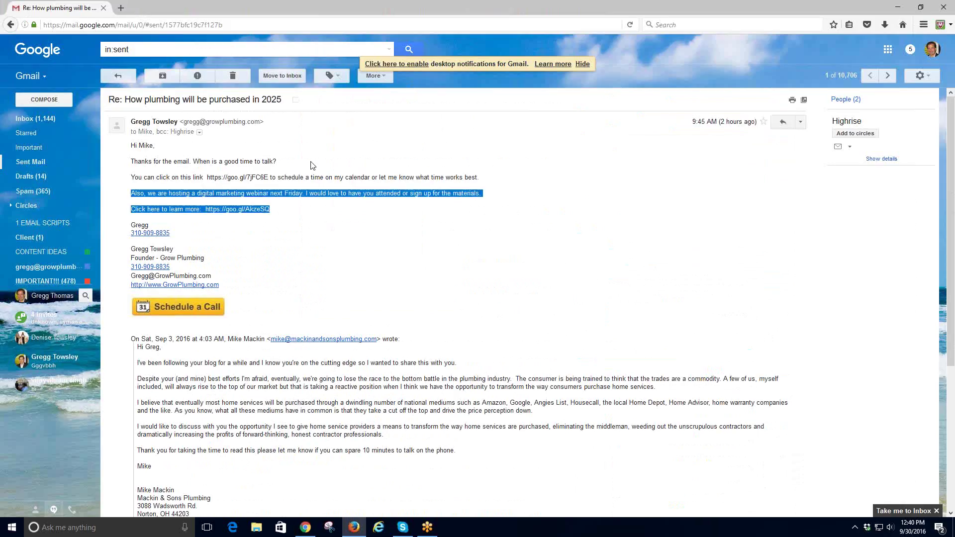
key(alt+Tab)
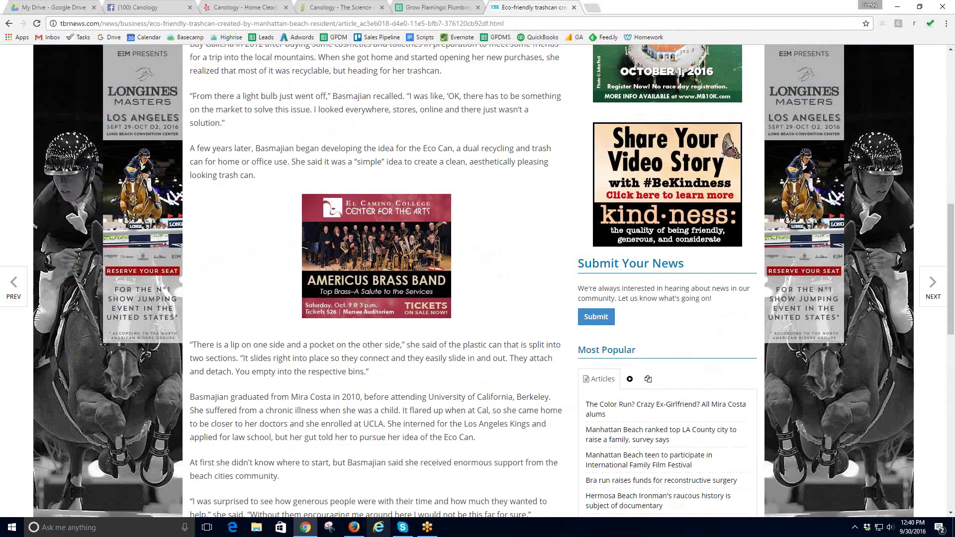
click(305, 527)
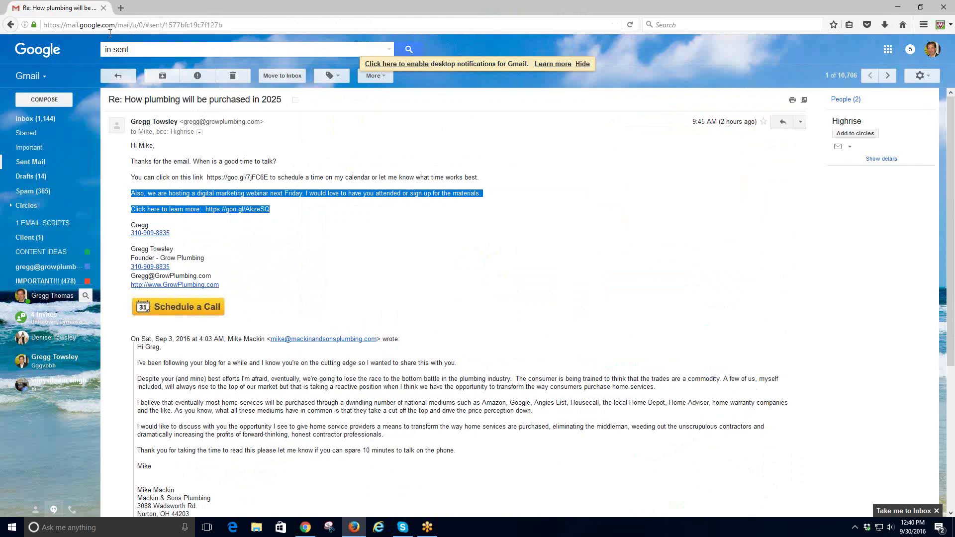
key(alt+Tab)
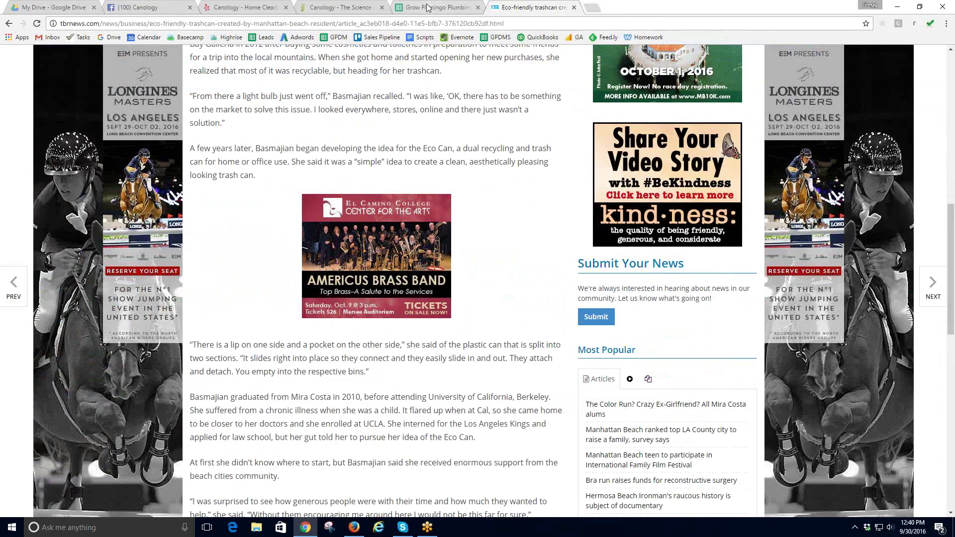
Glance at the Keywords sheet, return to the Google results and search for "trash can cleaning company" without the city name.
click(427, 7)
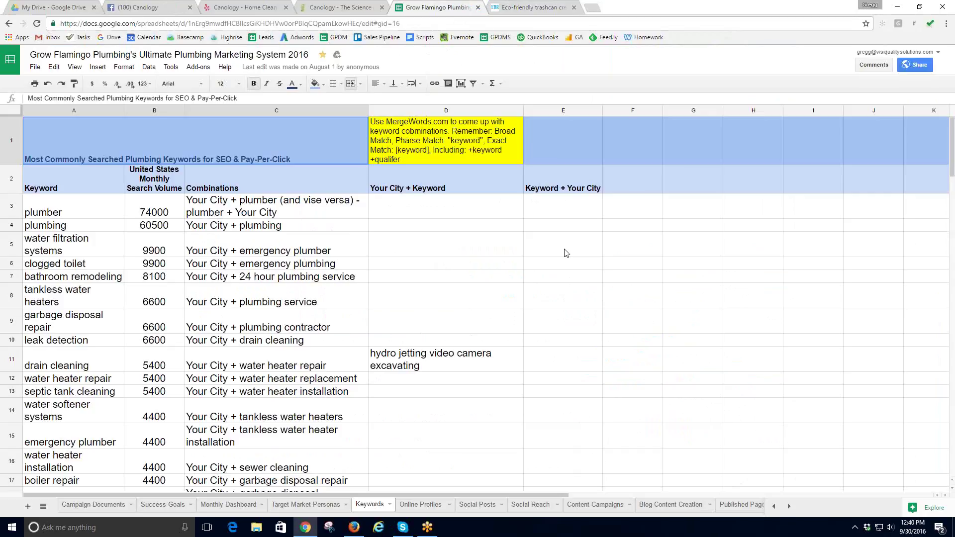
click(531, 7)
click(9, 24)
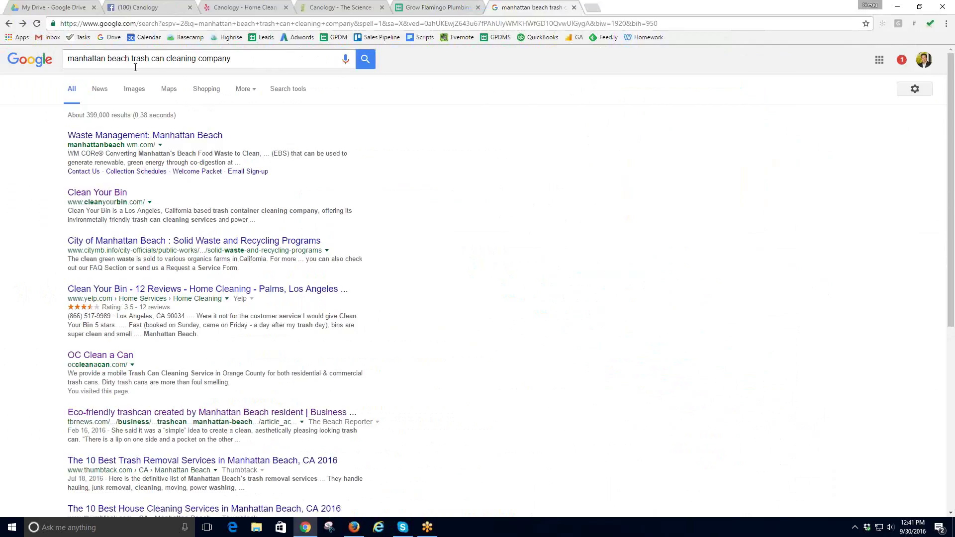
drag(132, 58, 28, 57)
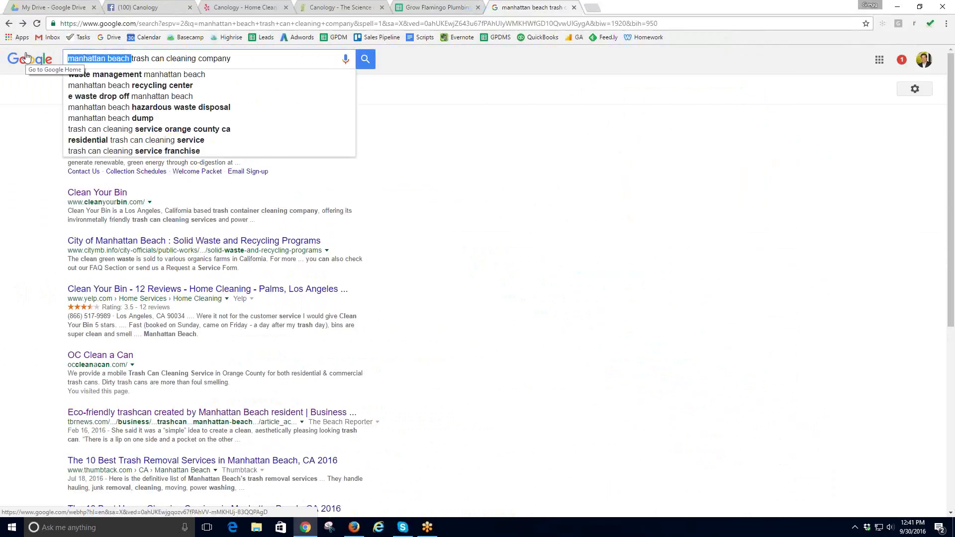
key(BackSpace)
key(Return)
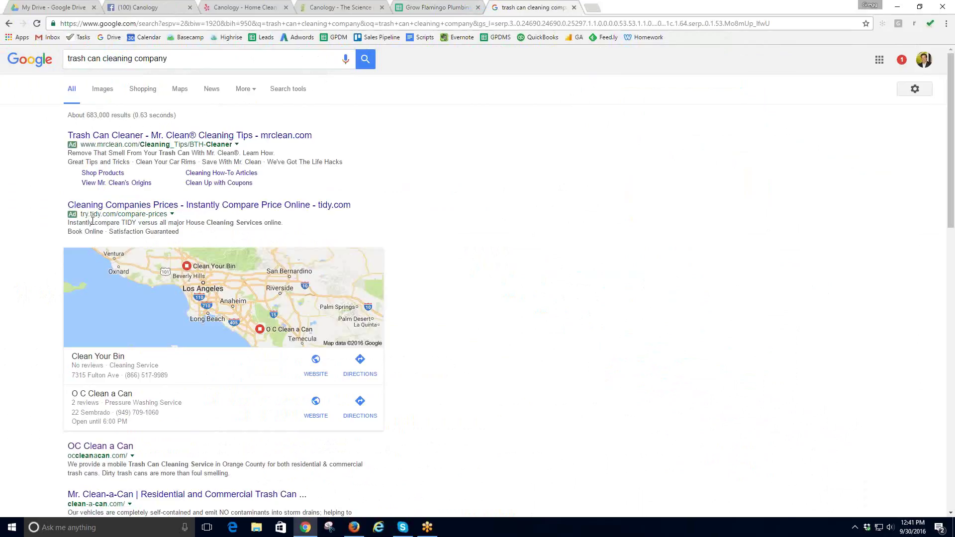
Open the tidy.com price comparison ad in a new tab, examine its cleaning prices and guarantee, and return to the search results.
middle_click(225, 207)
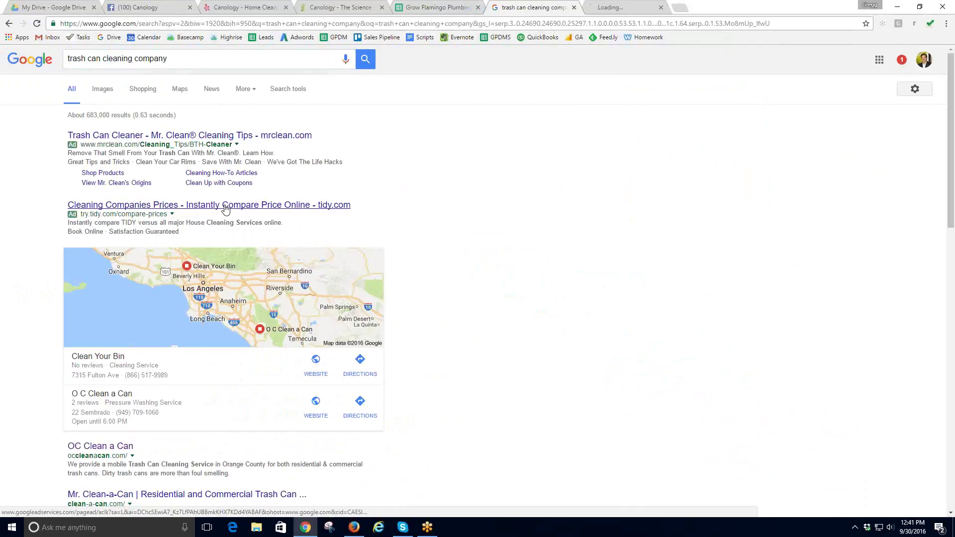
click(621, 6)
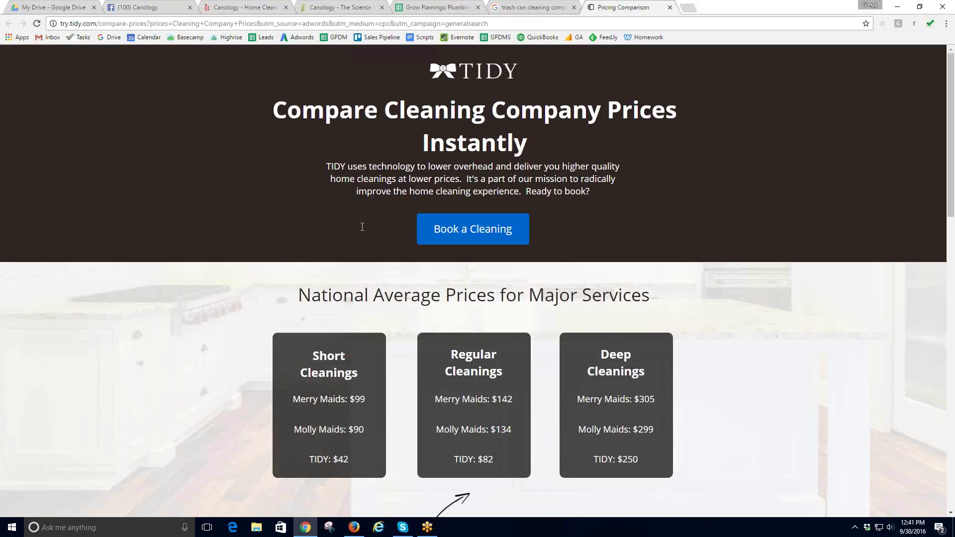
scroll(470, 285, down, 8)
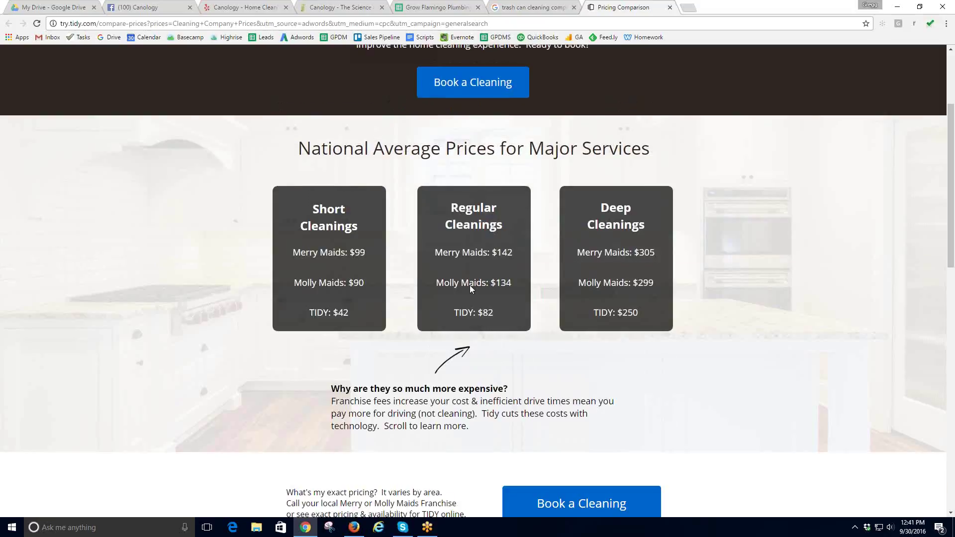
scroll(470, 303, down, 9)
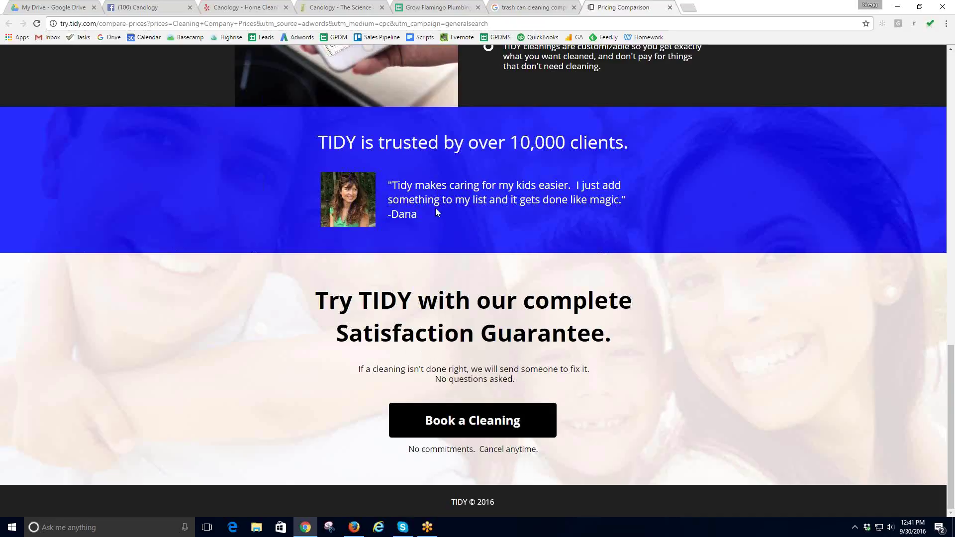
scroll(436, 208, up, 12)
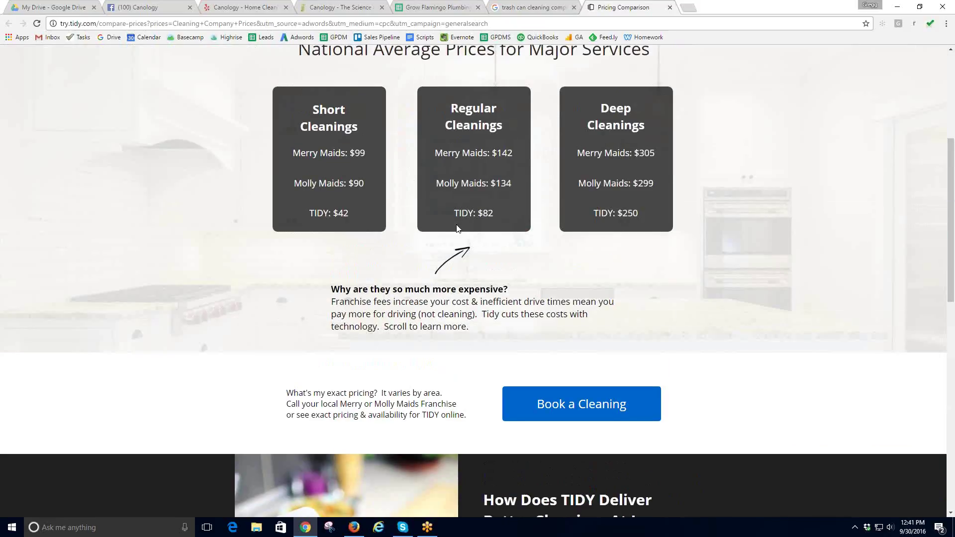
scroll(456, 227, up, 3)
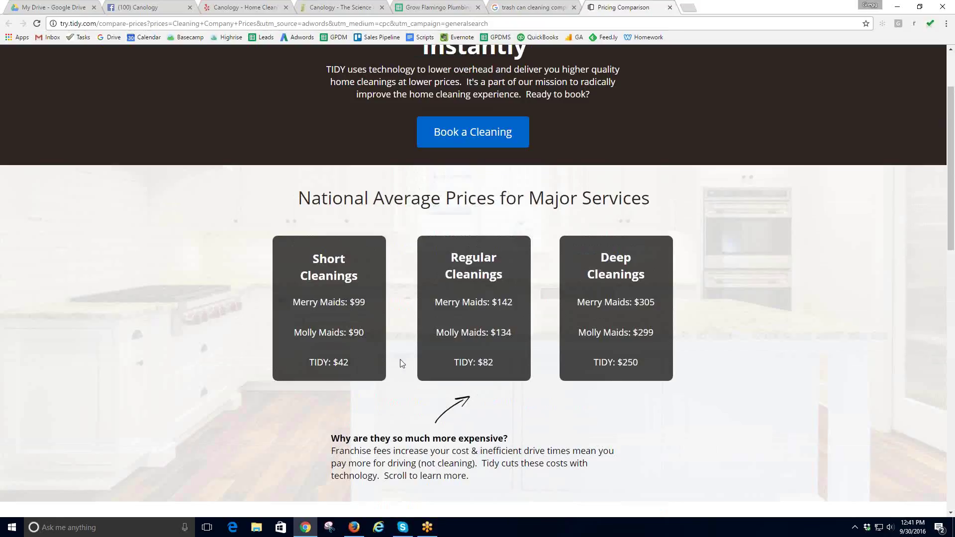
scroll(399, 359, up, 2)
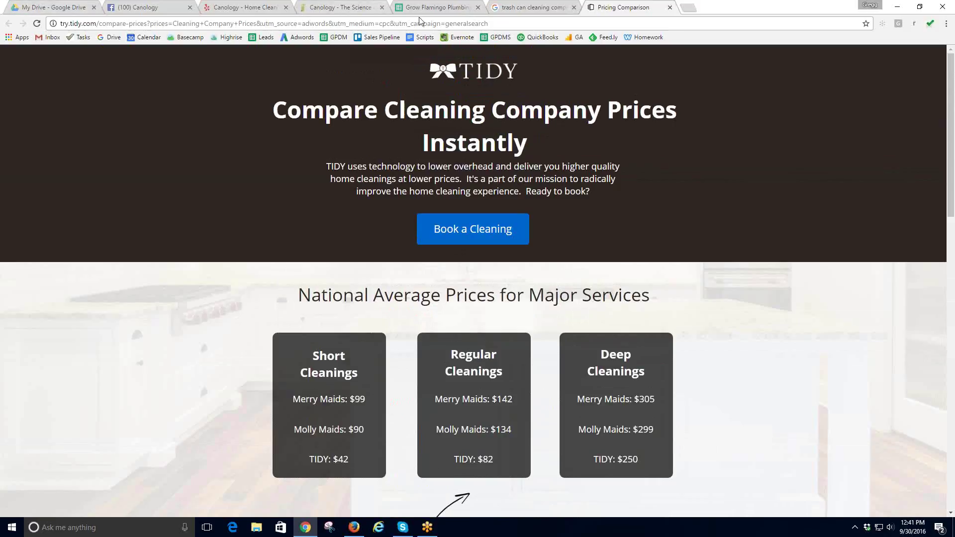
click(505, 7)
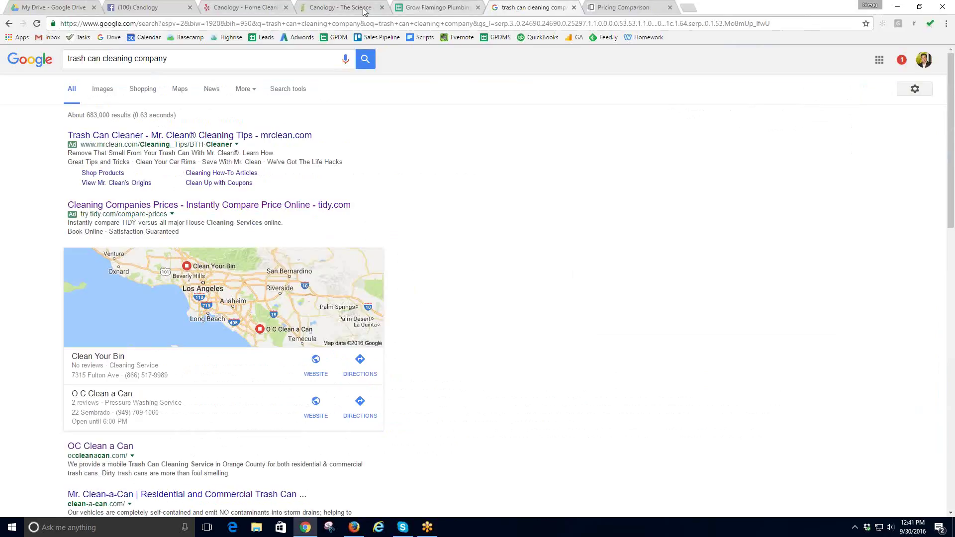
Open the Online Profiles sheet of the marketing system spreadsheet and look over its local directory submission list.
click(420, 8)
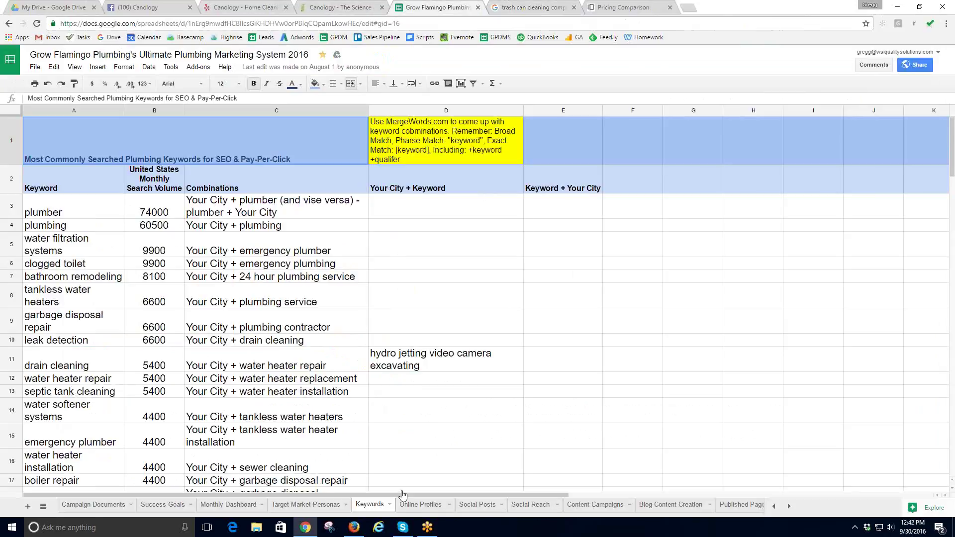
click(422, 504)
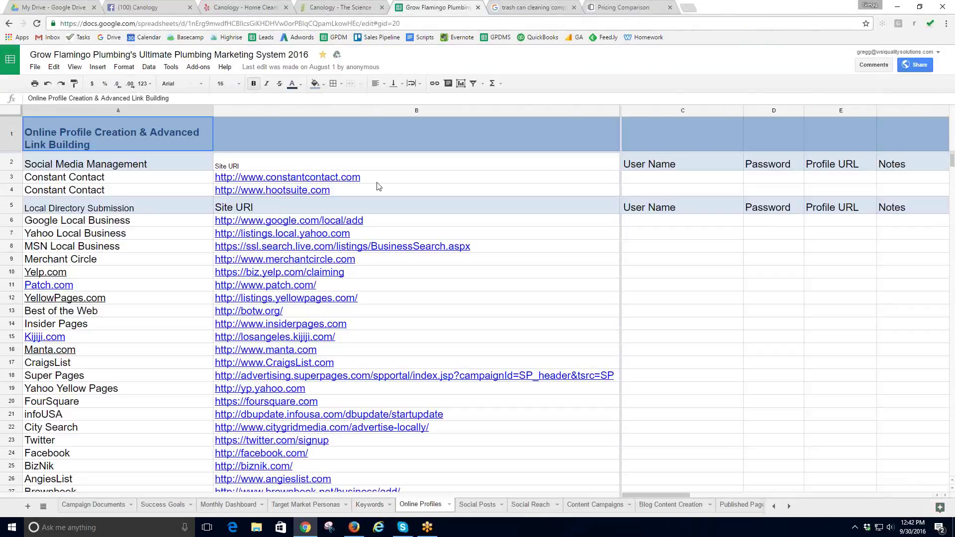
scroll(383, 239, down, 2)
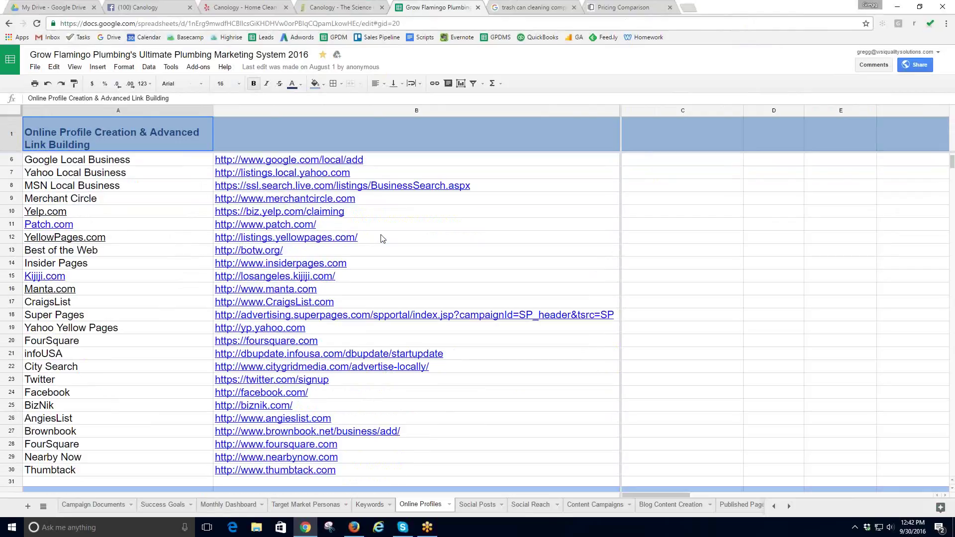
scroll(381, 238, up, 2)
scroll(338, 234, down, 2)
Enter 00000 as the site URI of the FourSquare entry in cell B20.
click(280, 344)
text(00000)
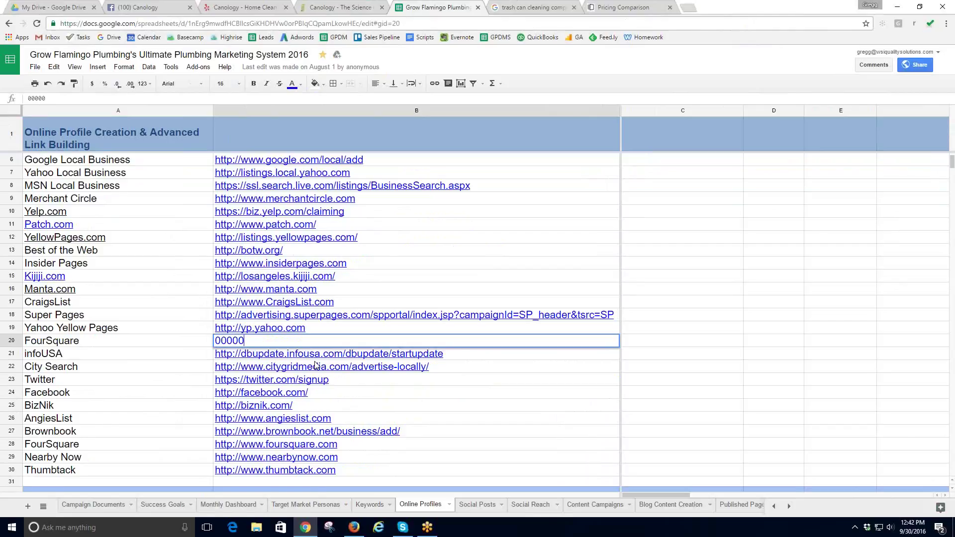
scroll(316, 365, down, 3)
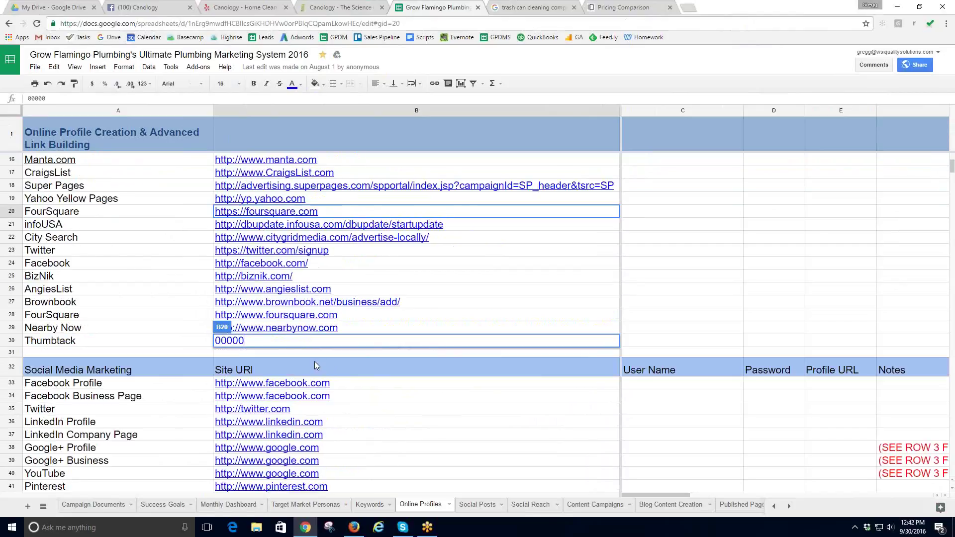
scroll(379, 408, down, 1)
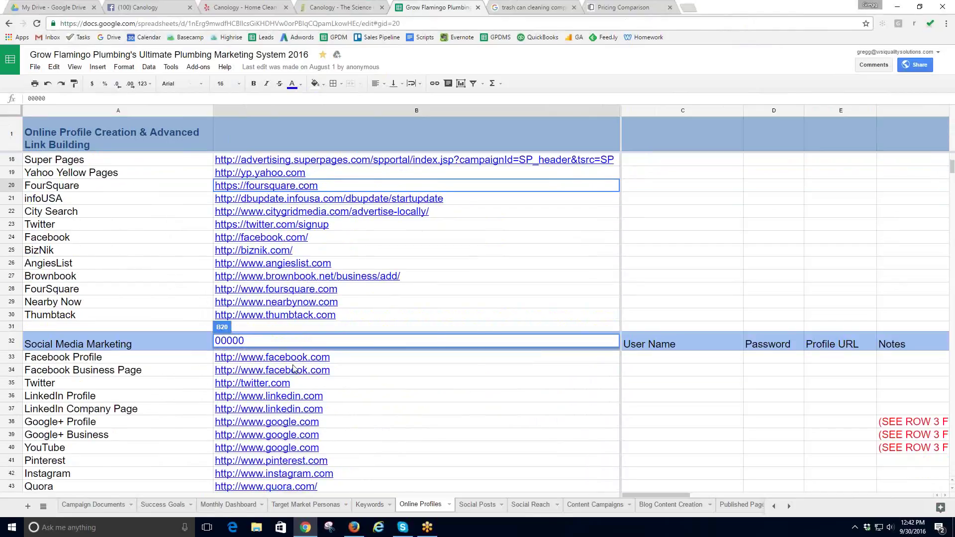
scroll(305, 390, down, 2)
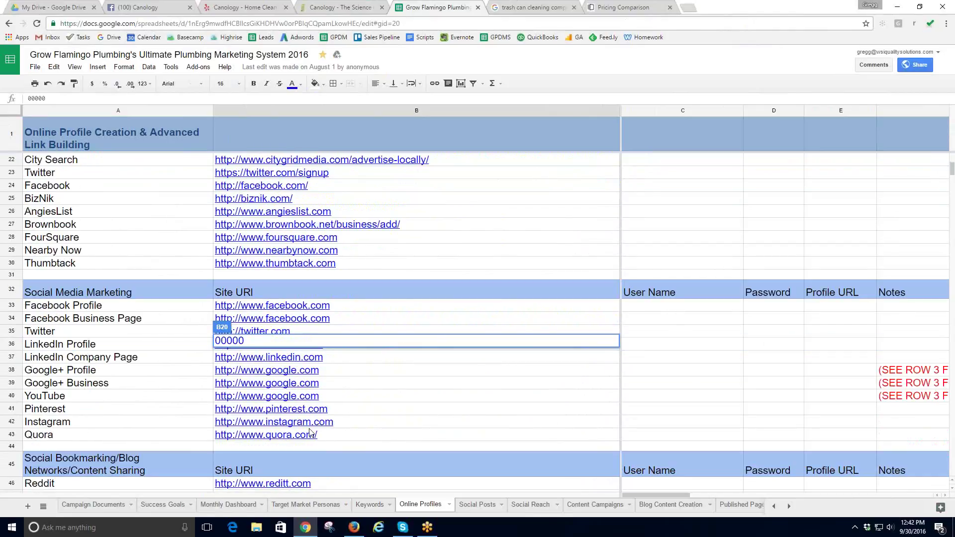
click(380, 368)
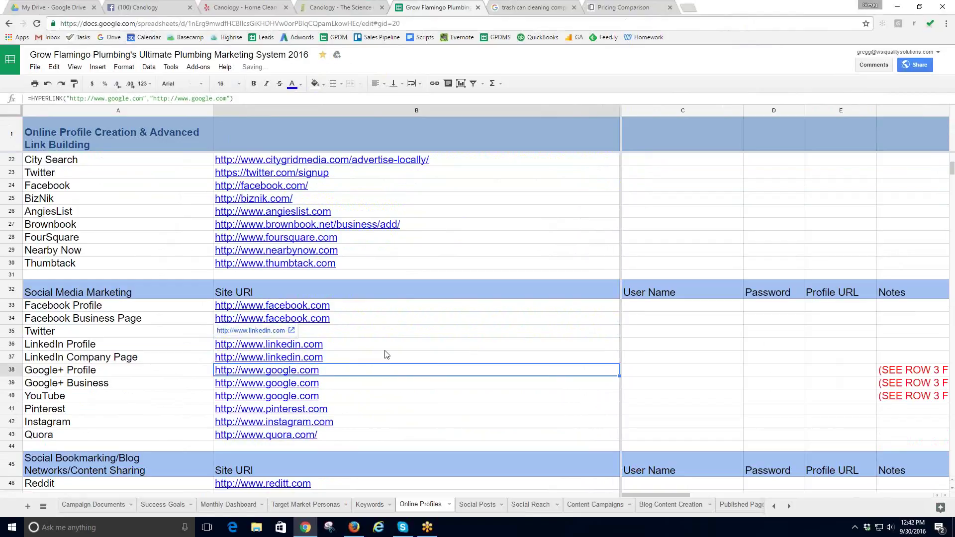
Review the social media and social bookmarking sections of the Online Profiles sheet and select the Google Local Business entry in A6.
scroll(386, 354, down, 6)
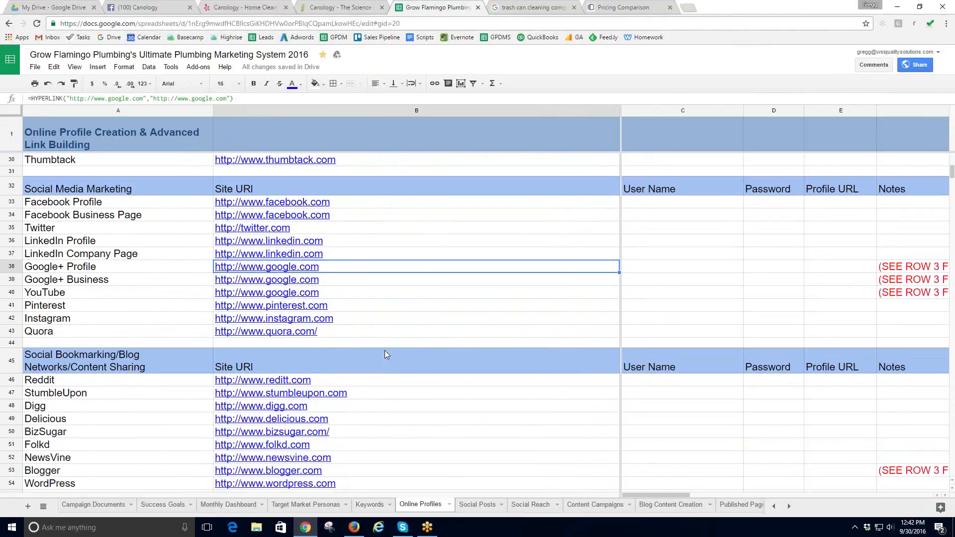
scroll(386, 354, up, 12)
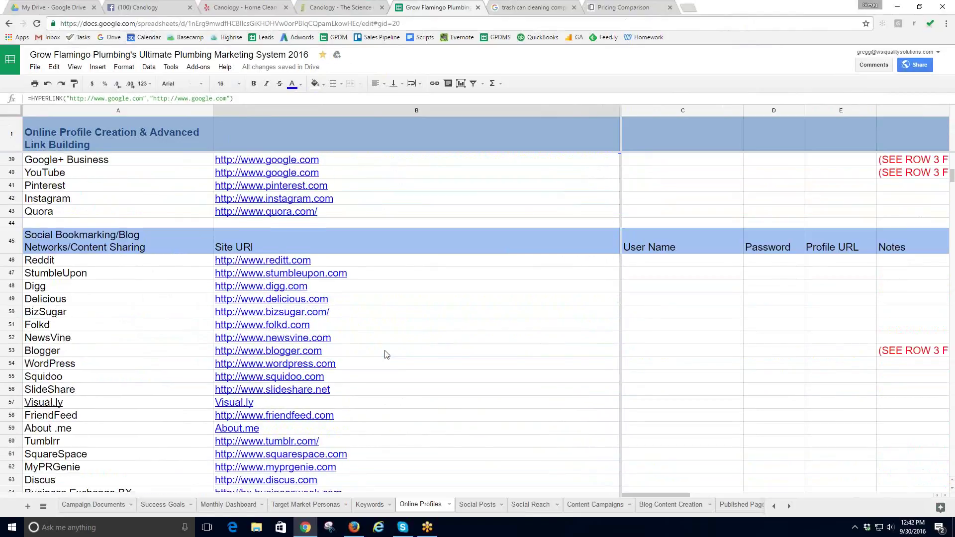
mouse_move(343, 336)
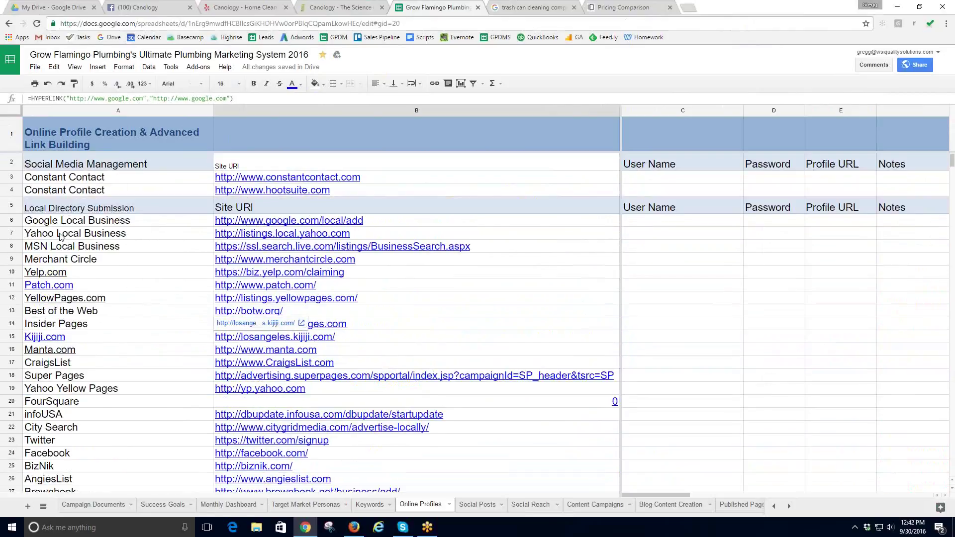
click(82, 223)
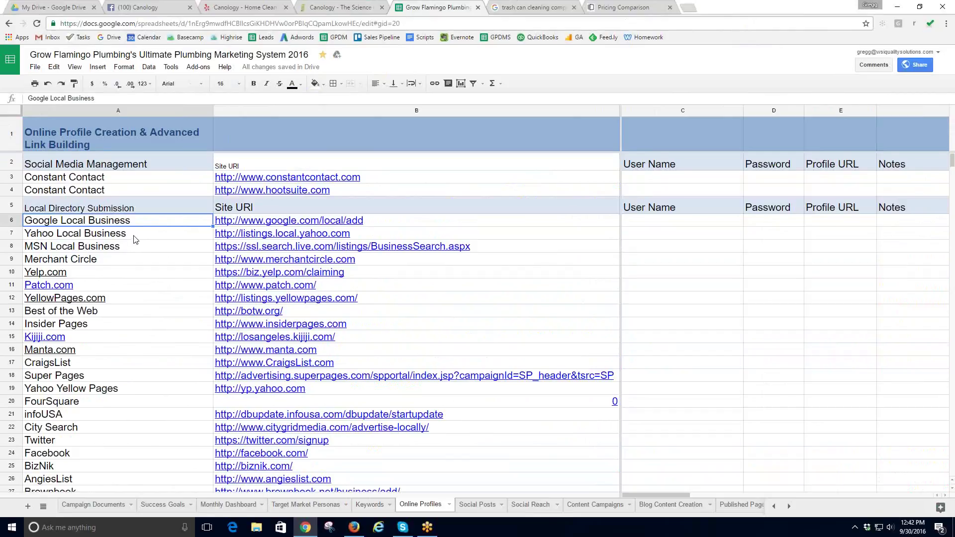
Examine the Online Profiles sheet from the local directory login columns through the social bookmarking, plumbing directory, video marketing and RSS sections.
click(661, 228)
click(780, 222)
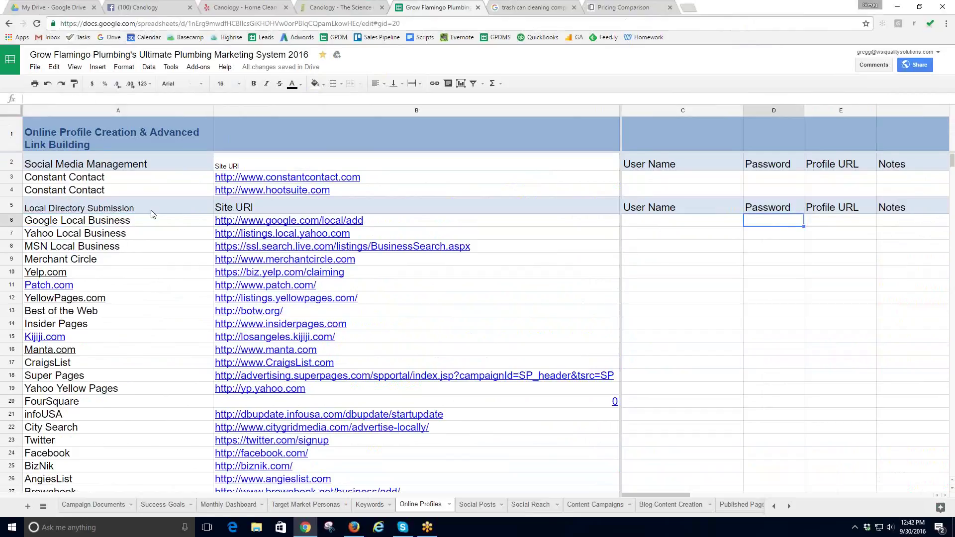
scroll(76, 366, down, 2)
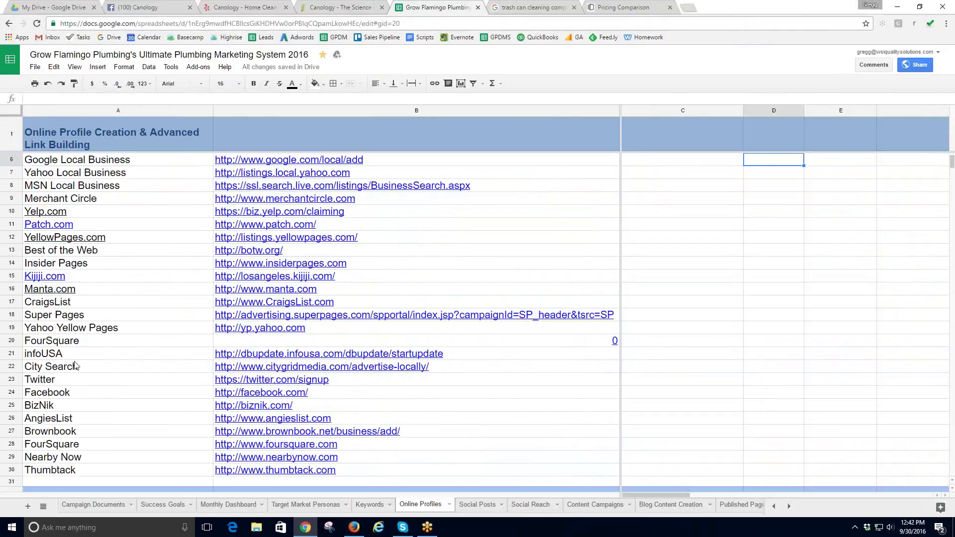
scroll(76, 366, down, 1)
scroll(76, 366, down, 5)
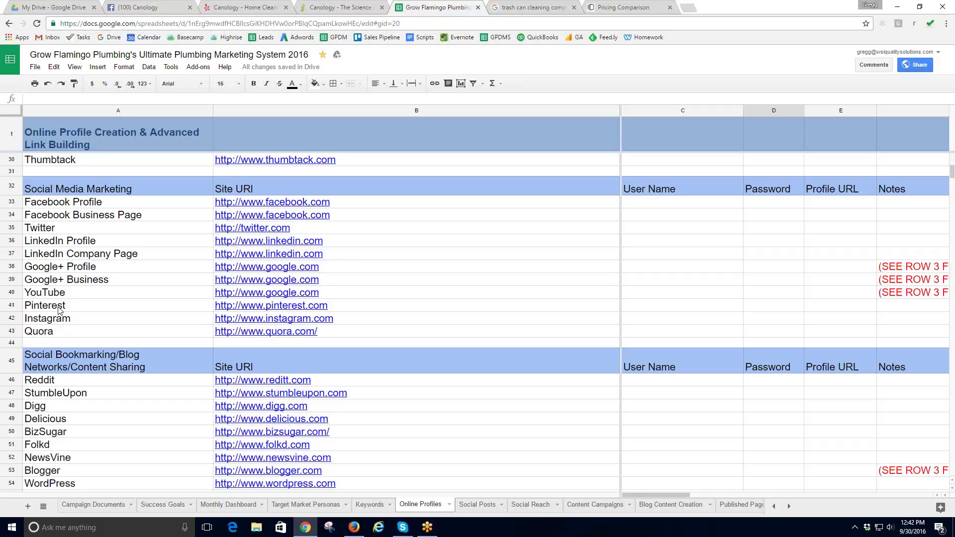
scroll(58, 310, down, 8)
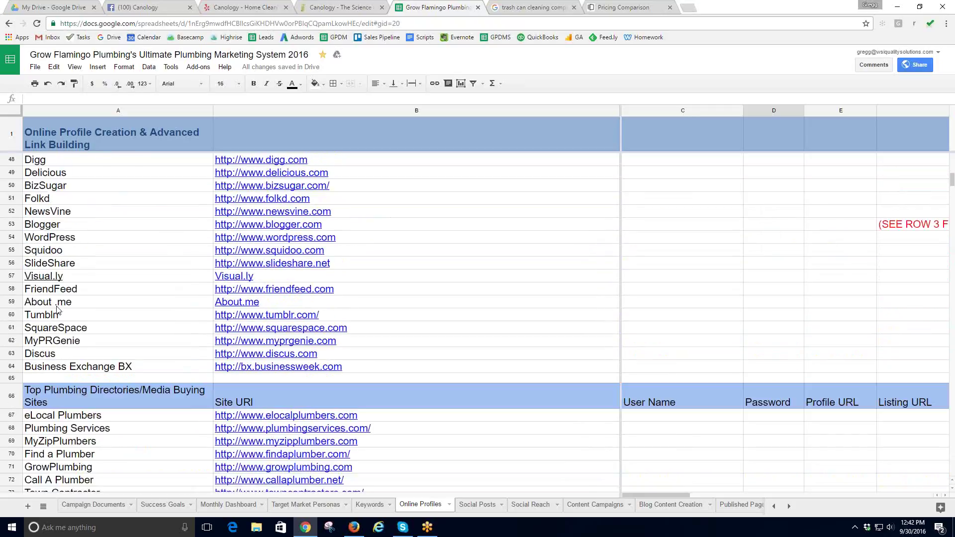
drag(69, 237, 69, 389)
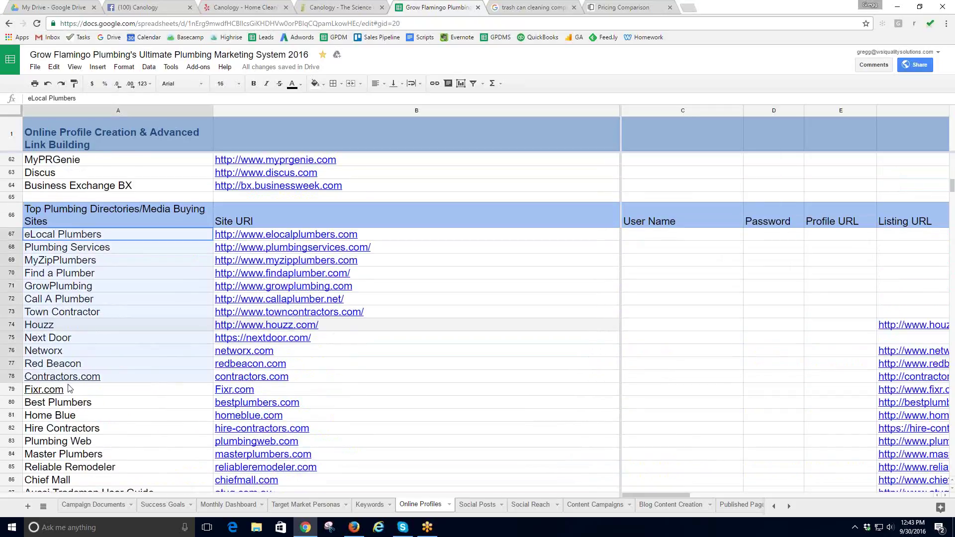
scroll(70, 389, down, 15)
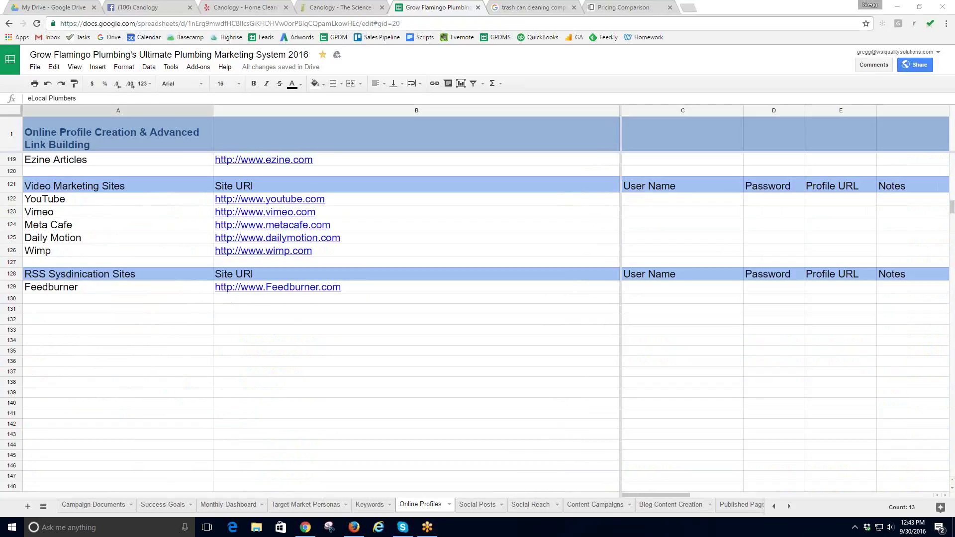
Go back over the Online Profiles sheet to the local directory list and select the Yahoo Local Business site URI in B7.
click(952, 114)
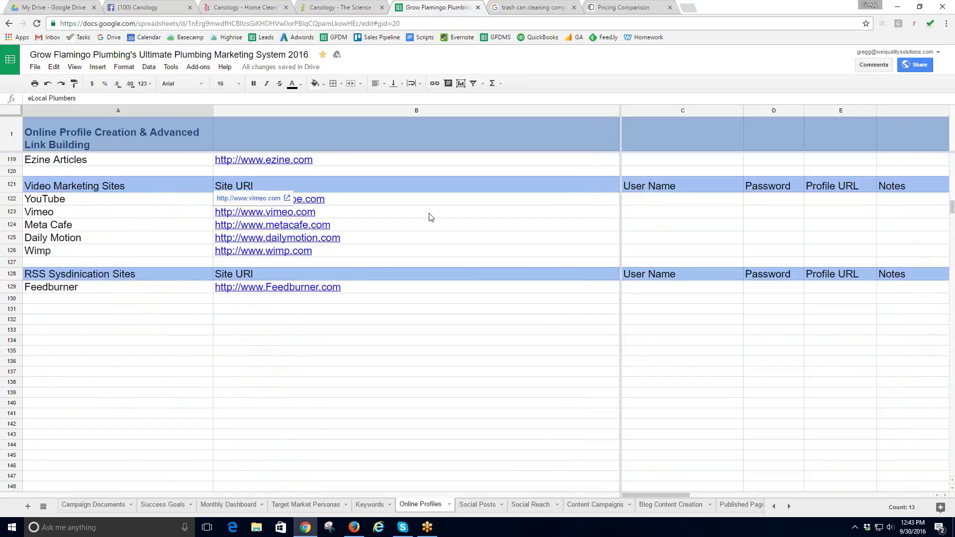
scroll(428, 213, up, 5)
scroll(428, 212, up, 20)
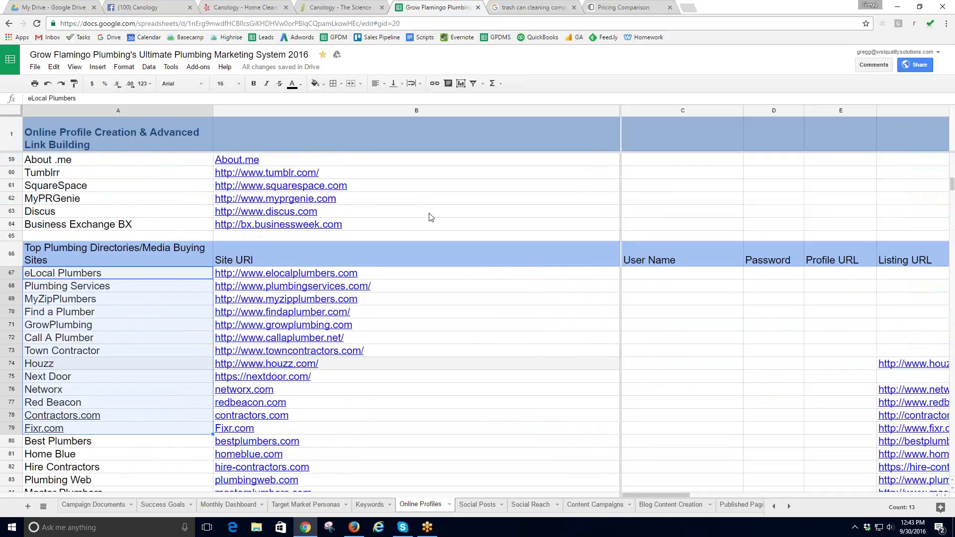
scroll(431, 217, up, 4)
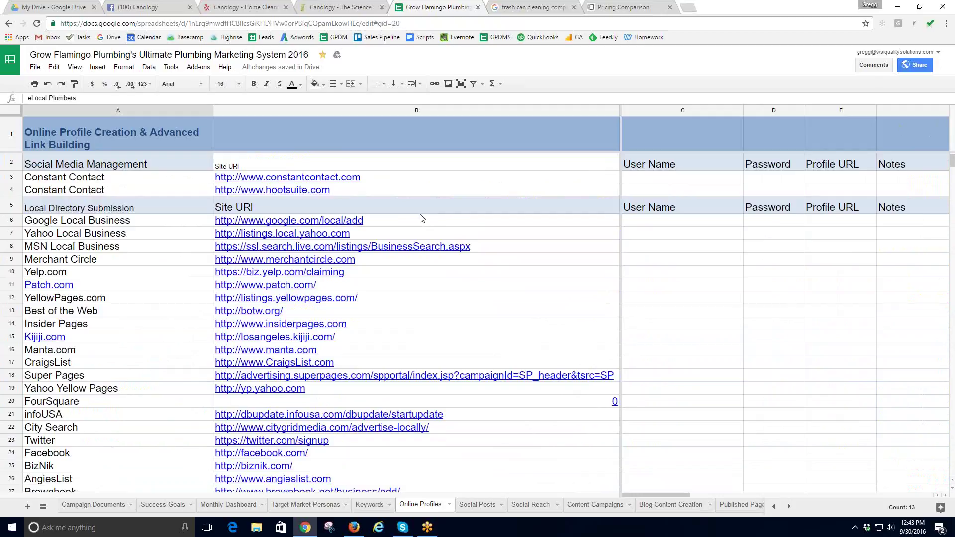
mouse_move(419, 217)
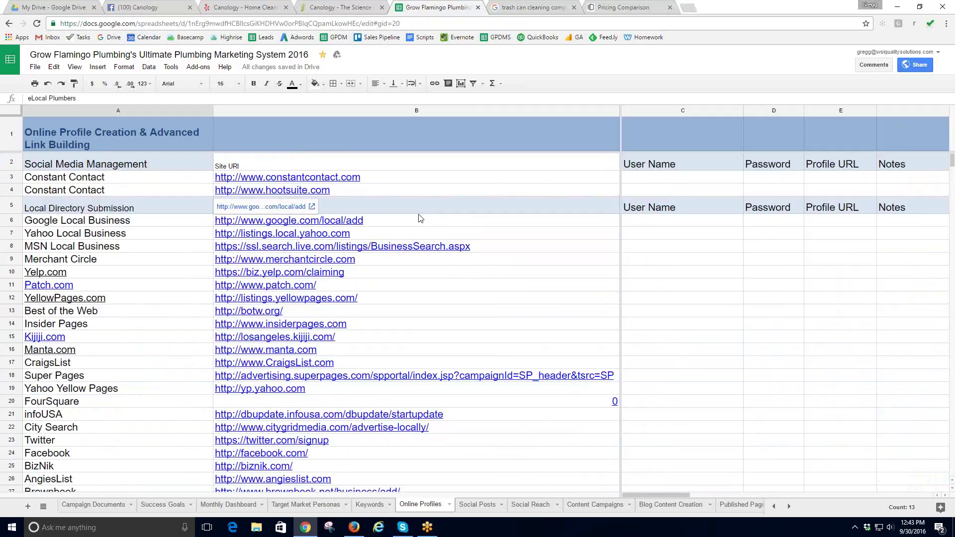
click(422, 232)
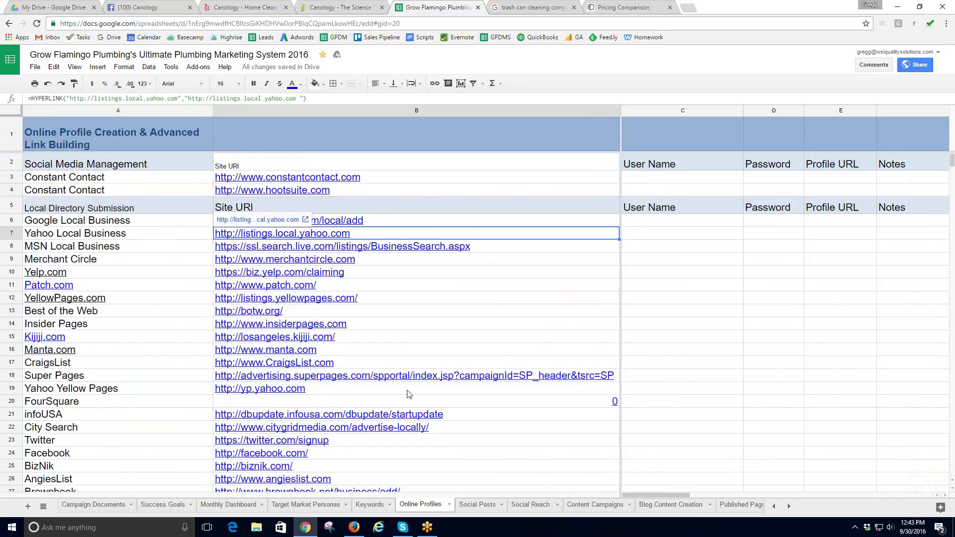
Select the empty post rows A2:A34 on the Social Posts sheet, check the posts on Canology's Facebook page, and return to the spreadsheet.
click(482, 503)
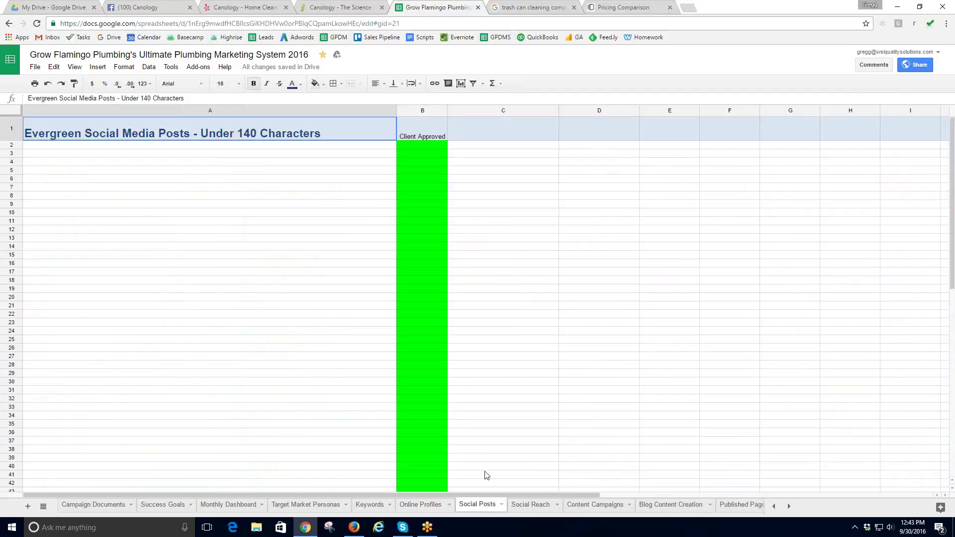
drag(196, 144, 222, 420)
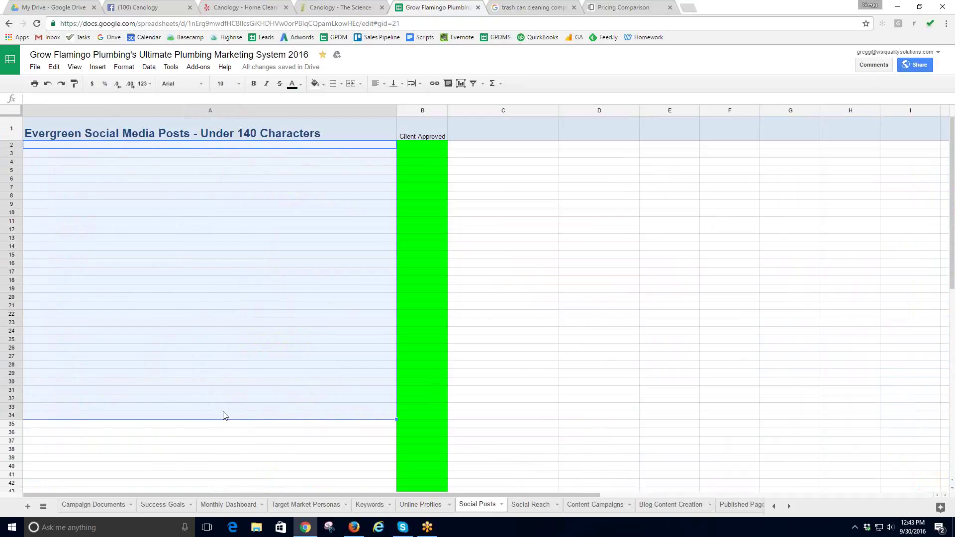
click(144, 7)
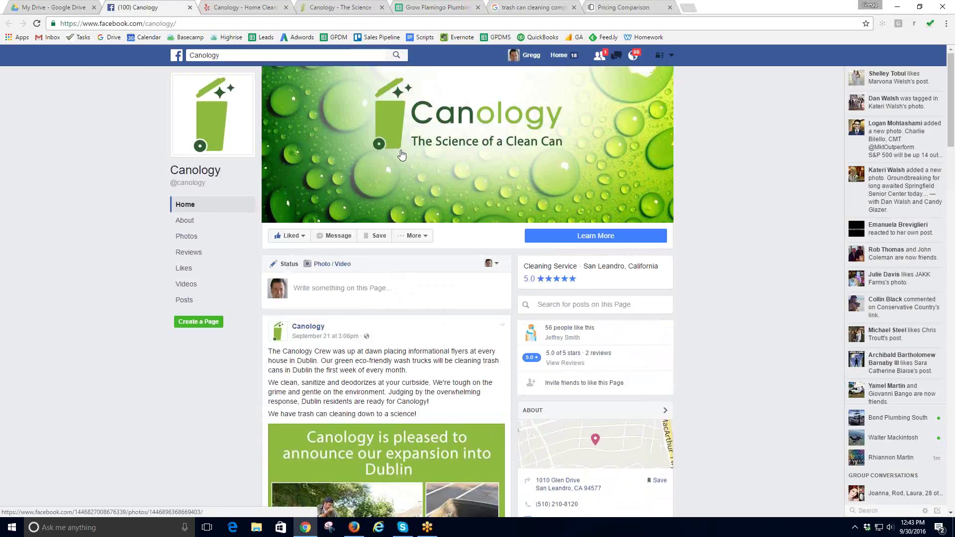
scroll(429, 306, down, 2)
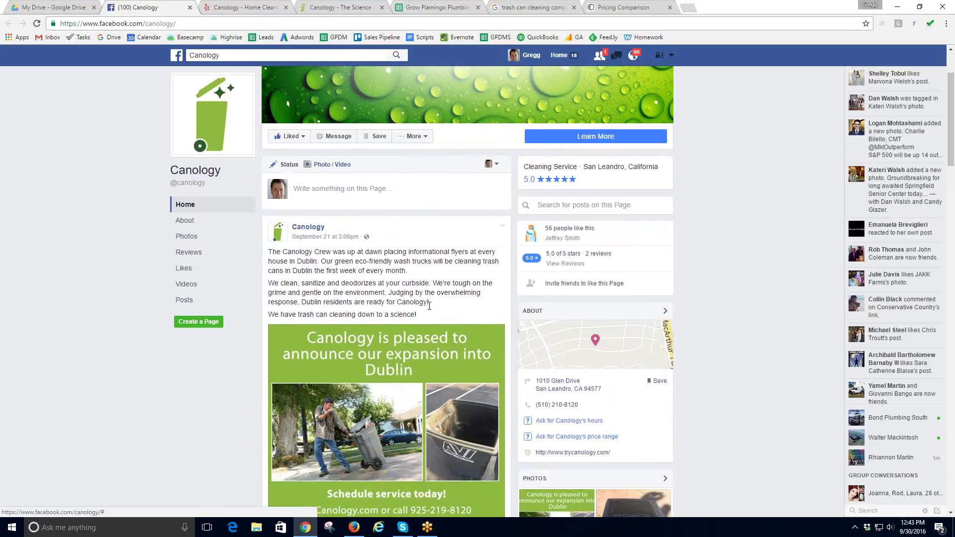
scroll(429, 306, down, 1)
key(alt+Tab)
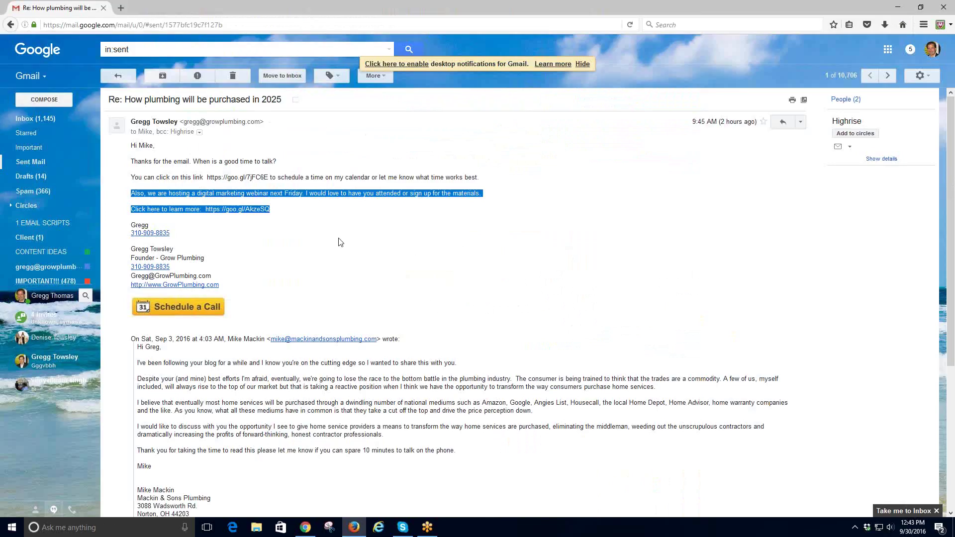
key(alt+Tab)
click(443, 8)
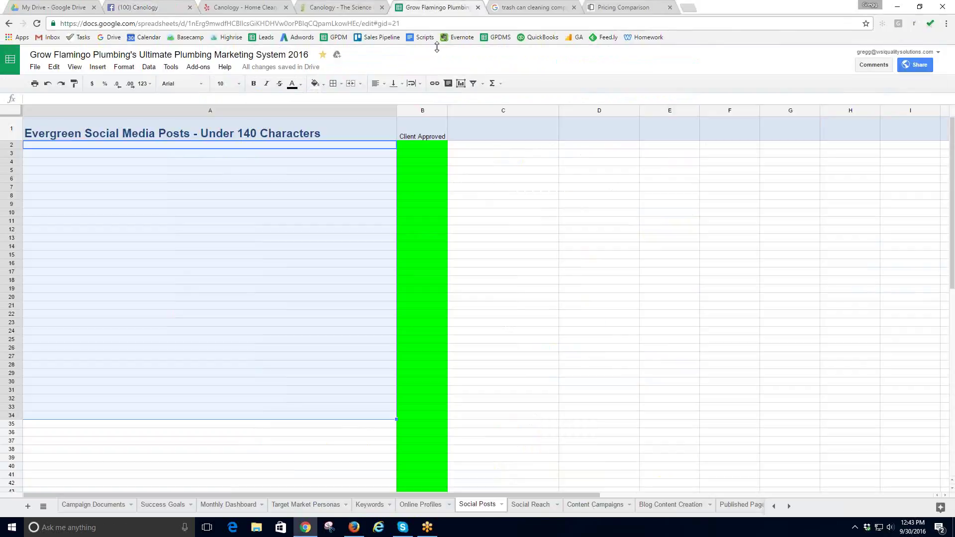
Select the November 2014 network figures U4:U11 on the Social Reach sheet and examine the likes on Canology's Facebook page.
click(542, 505)
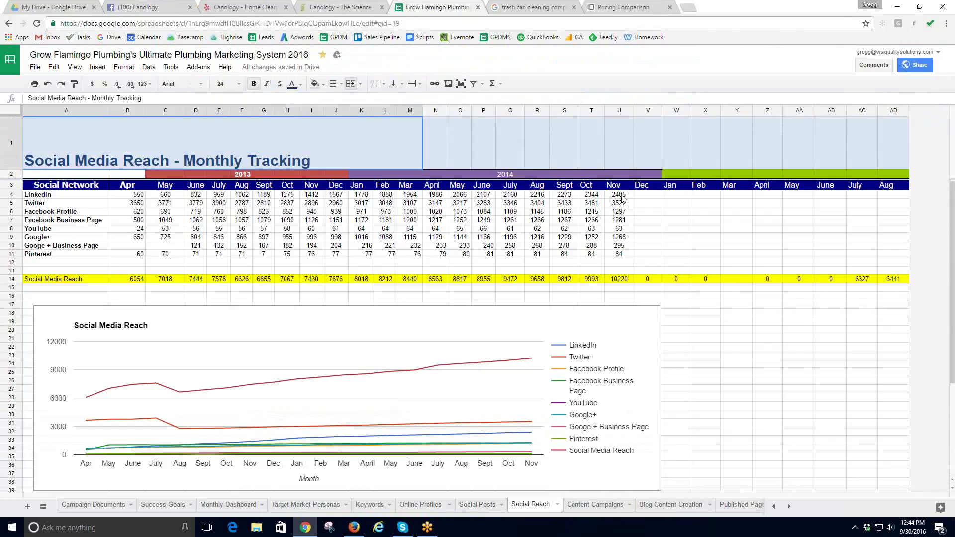
drag(622, 196, 625, 255)
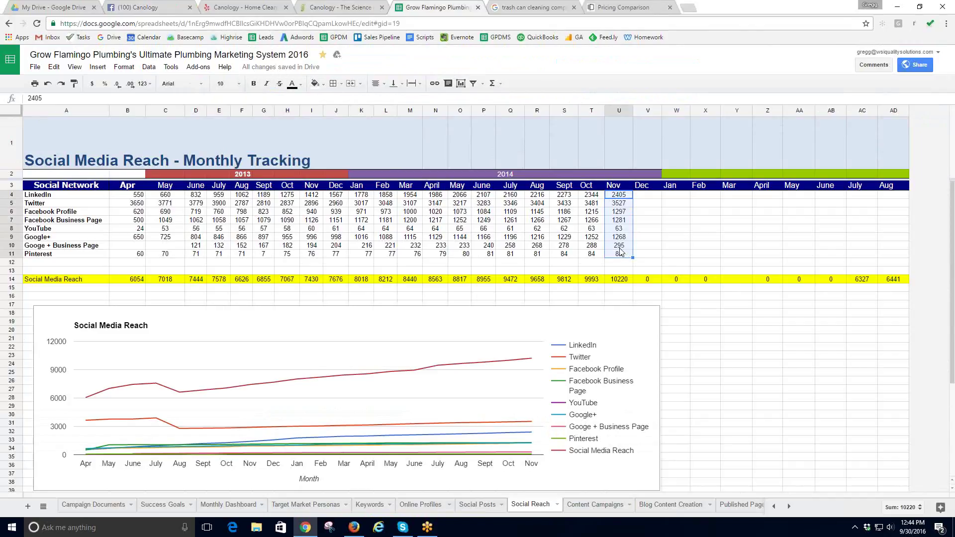
click(158, 10)
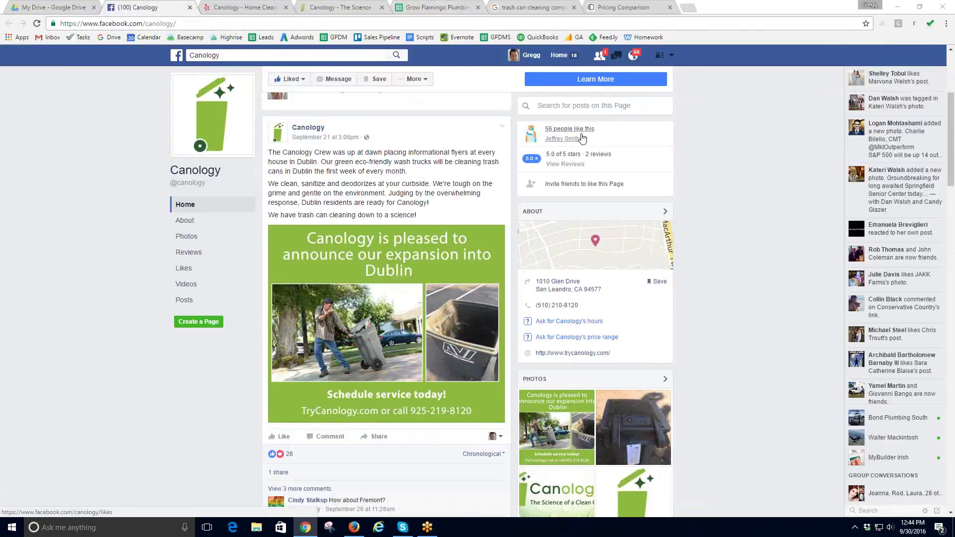
Look through the open Canology website, Google search, TIDY pricing and Facebook pages, and return to the Social Reach sheet.
key(alt+Tab)
key(alt+Tab)
click(55, 9)
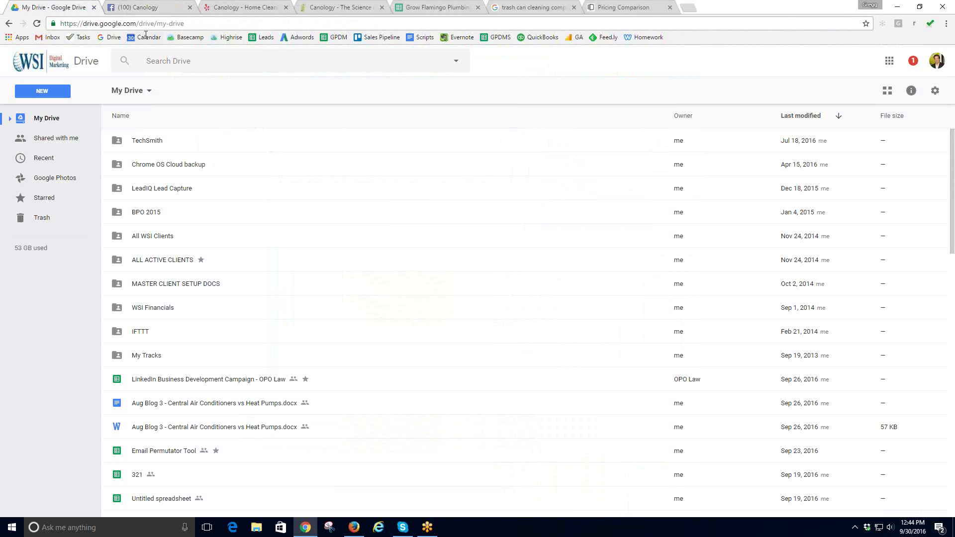
click(149, 7)
click(348, 8)
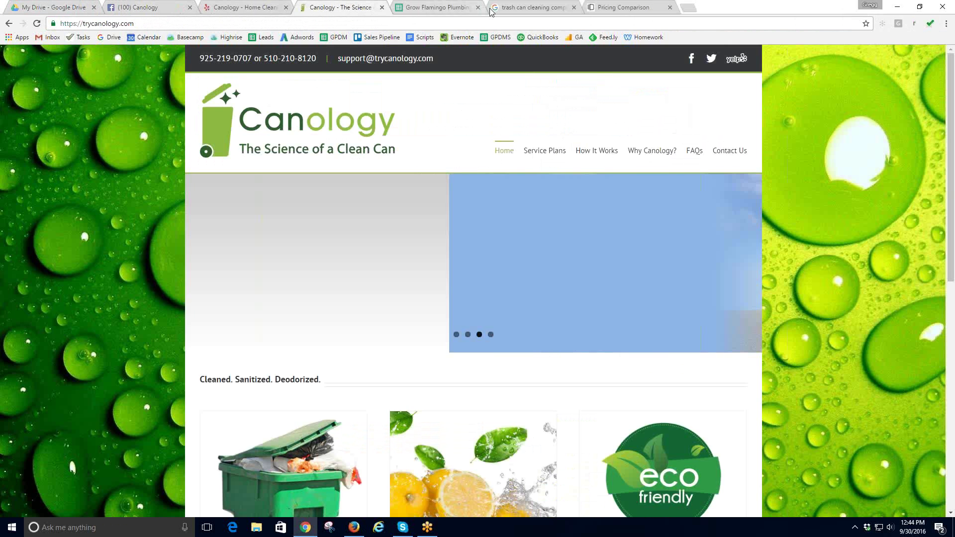
click(492, 9)
click(618, 11)
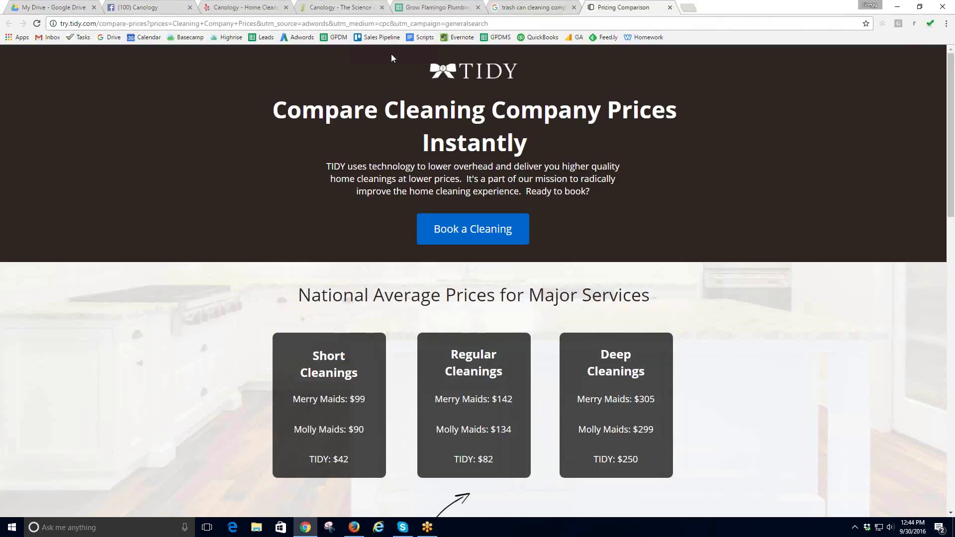
click(136, 7)
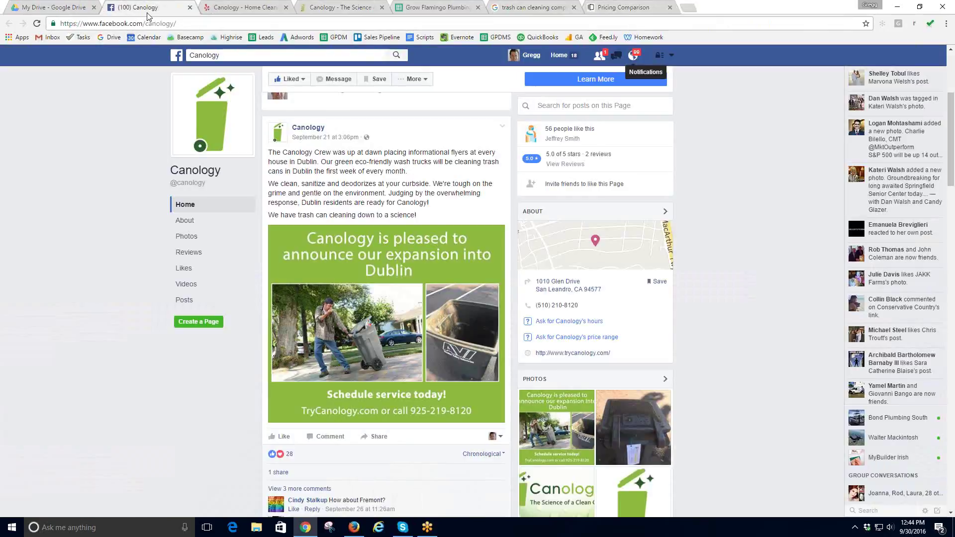
click(432, 7)
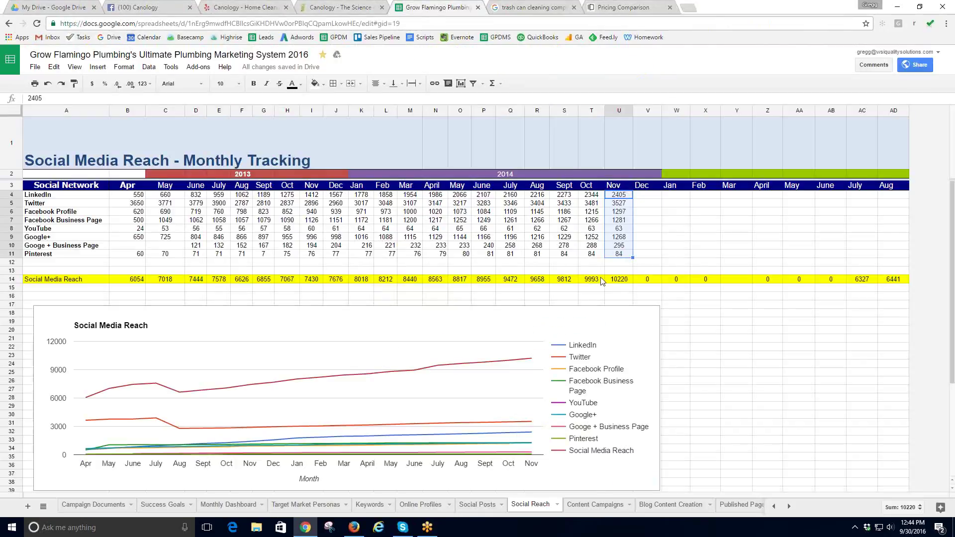
Look over the Content Campaigns, Blog Content Creation and Published Pages sheets.
click(600, 506)
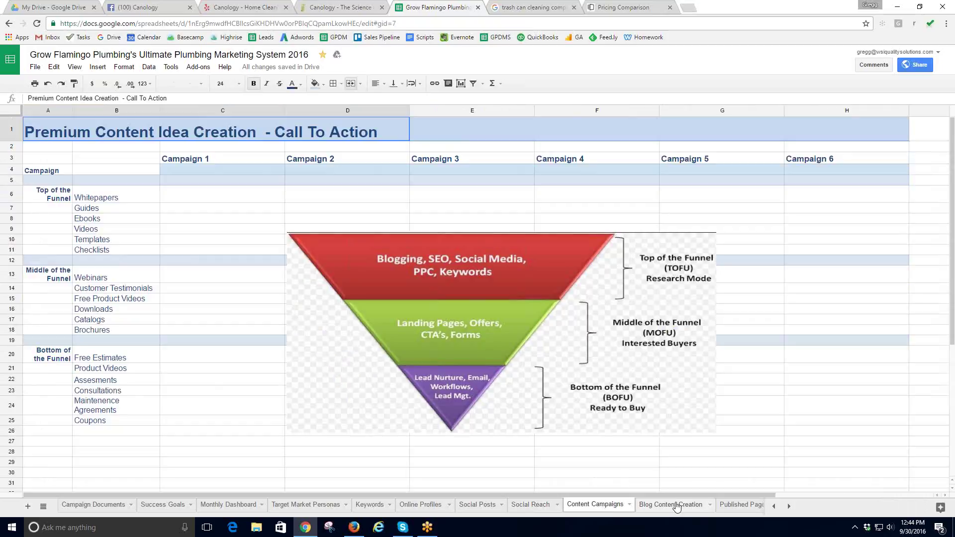
click(677, 505)
click(739, 505)
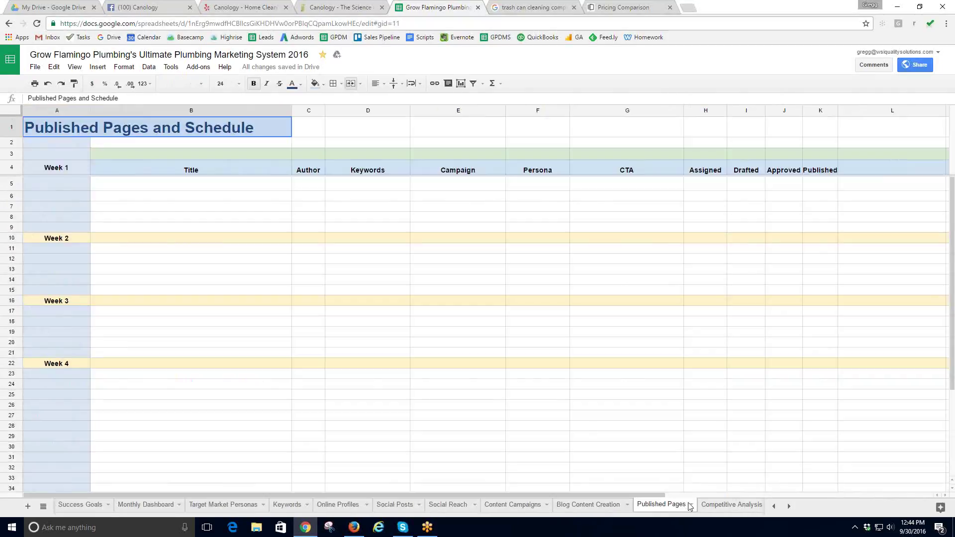
Open the Influential Community Members sheet and review its column headings from Klout Score to Pinterest.
click(731, 505)
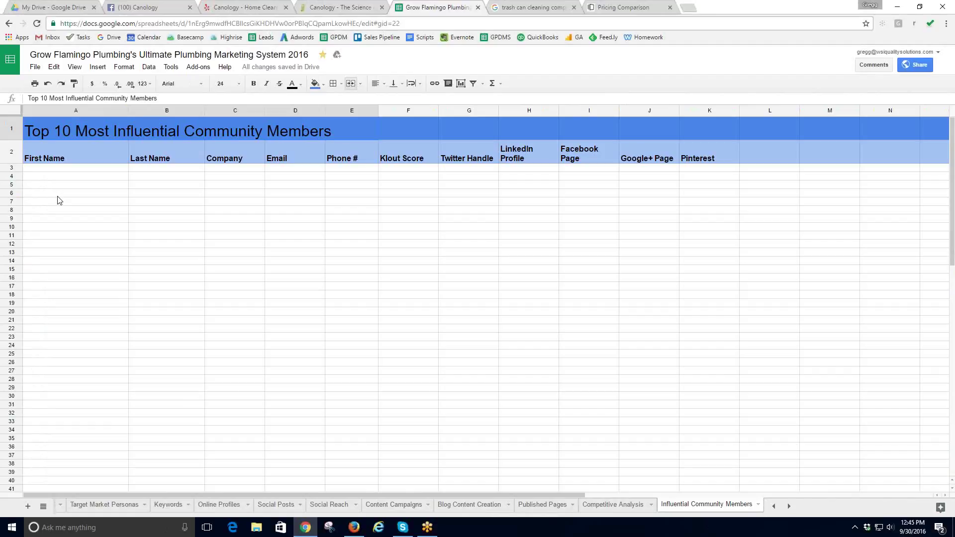
click(413, 150)
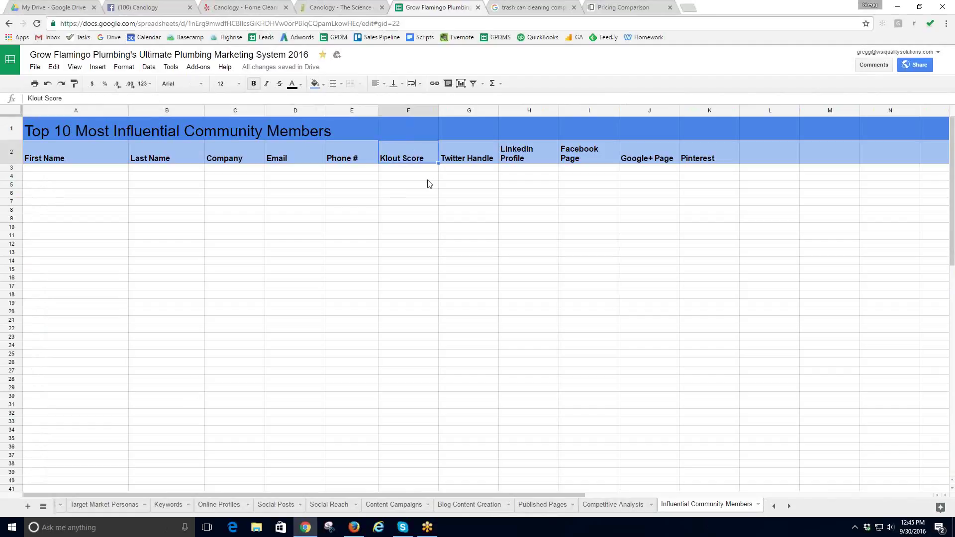
click(467, 160)
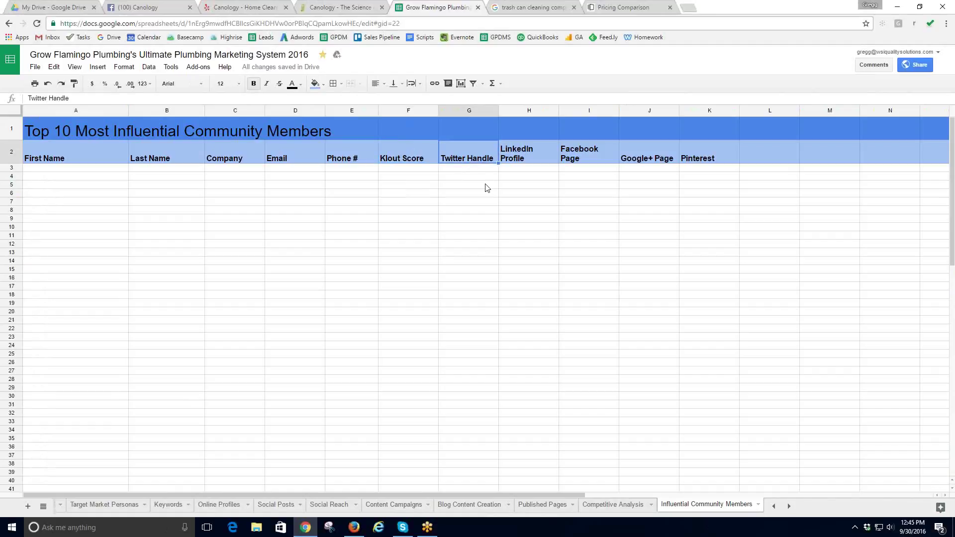
key(Tab)
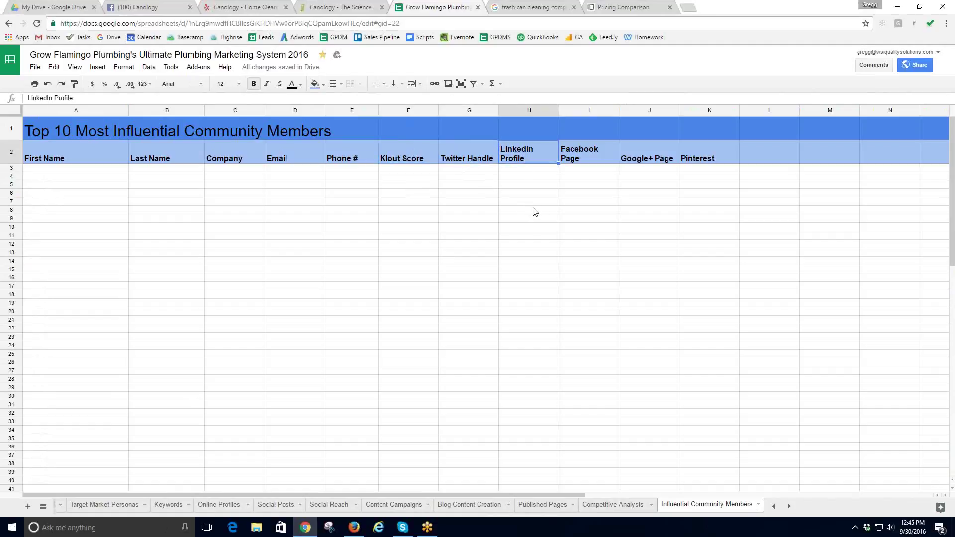
click(589, 156)
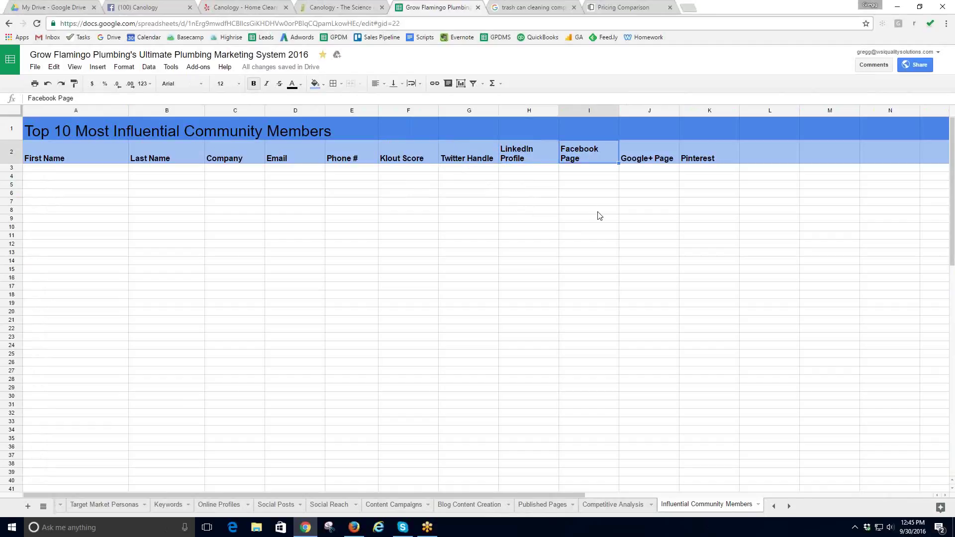
click(640, 161)
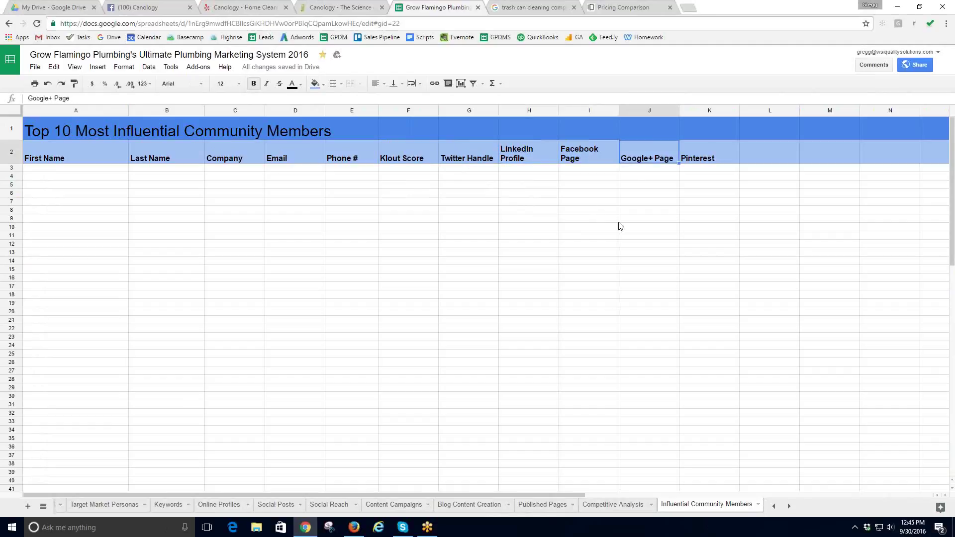
click(699, 162)
Add an "Instagram" column heading after Pinterest, in cell L2 of the Influential Community Members sheet.
click(753, 164)
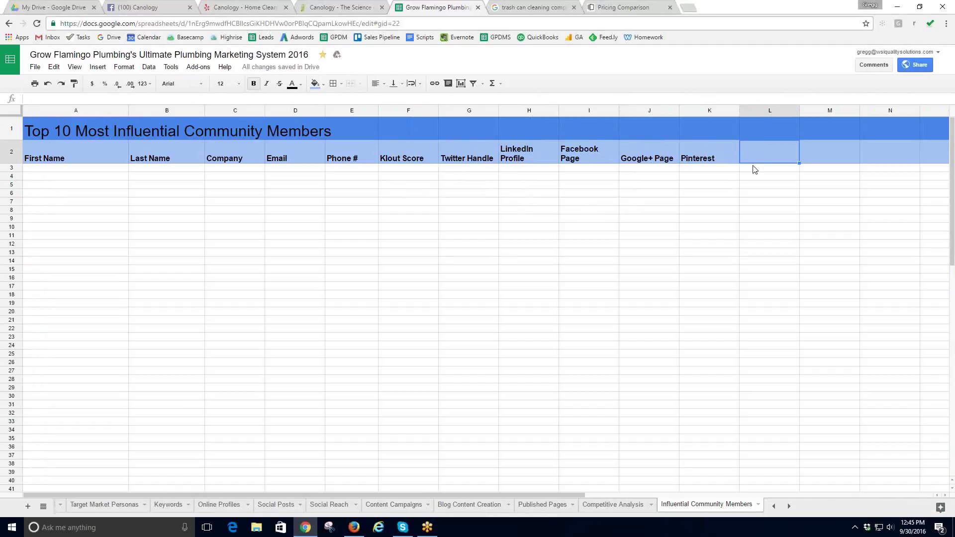
text(Instagram)
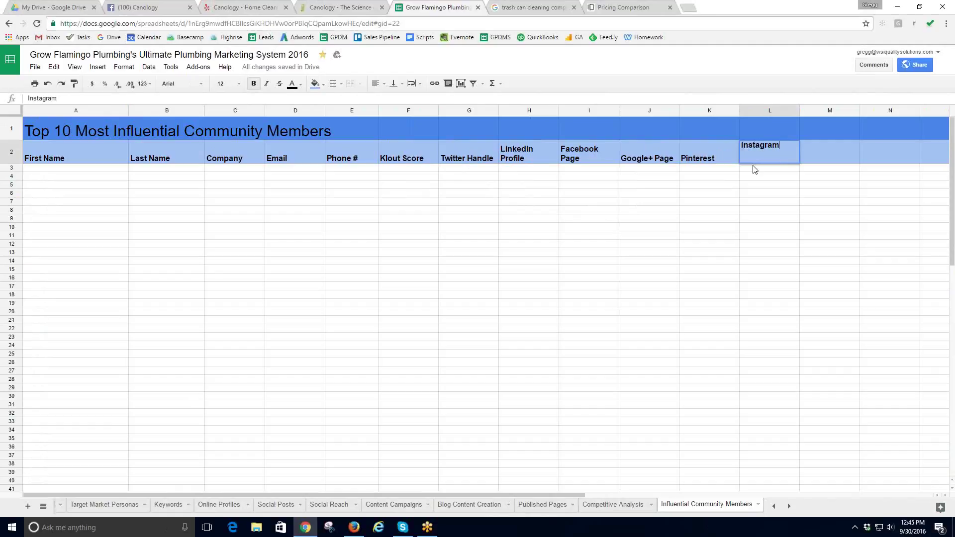
click(667, 186)
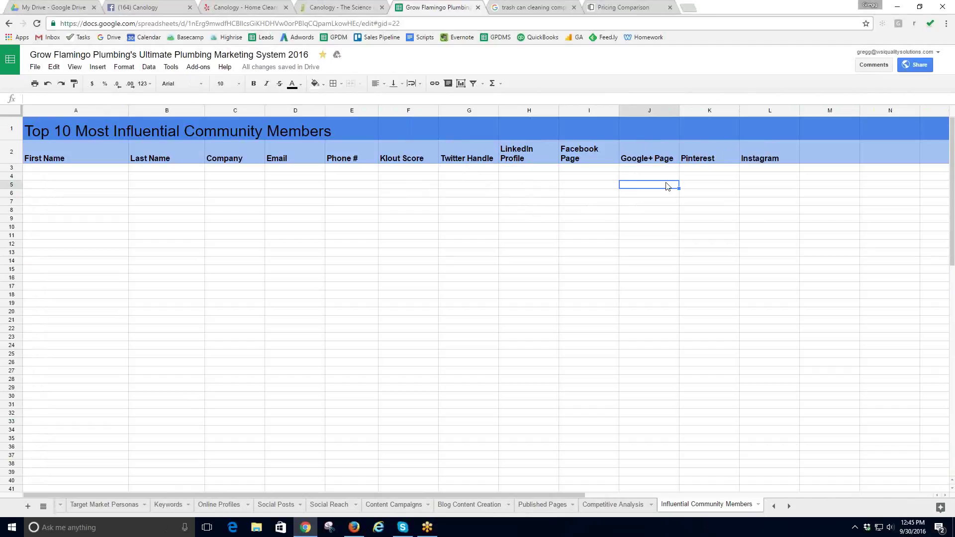
Add an "Email List" column heading in cell M2, beside Instagram on the Influential Community Members sheet.
drag(85, 169, 97, 228)
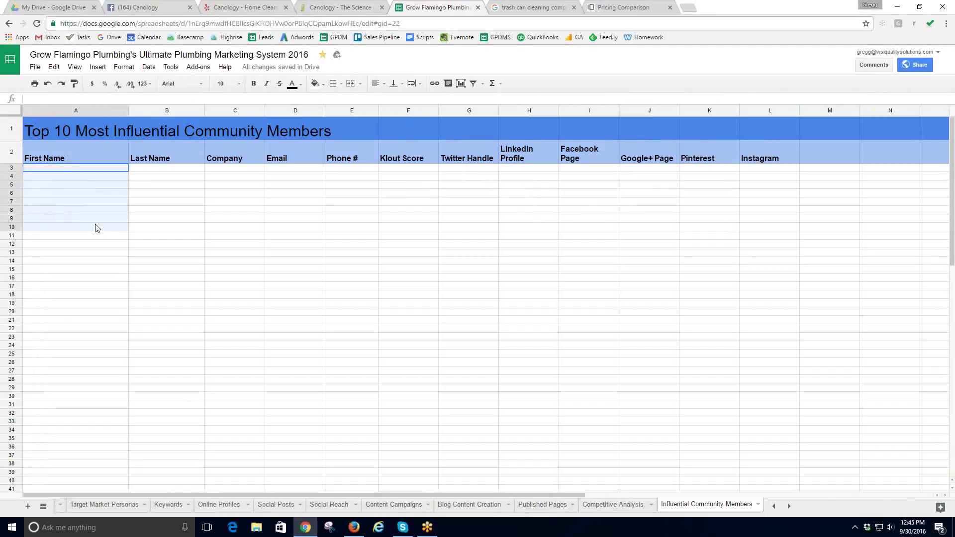
click(829, 157)
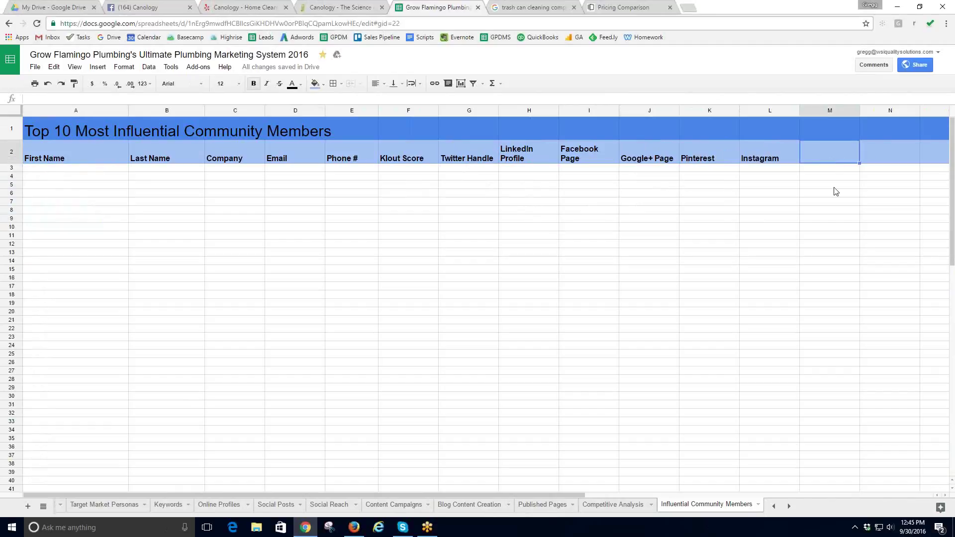
text(Email List)
key(Return)
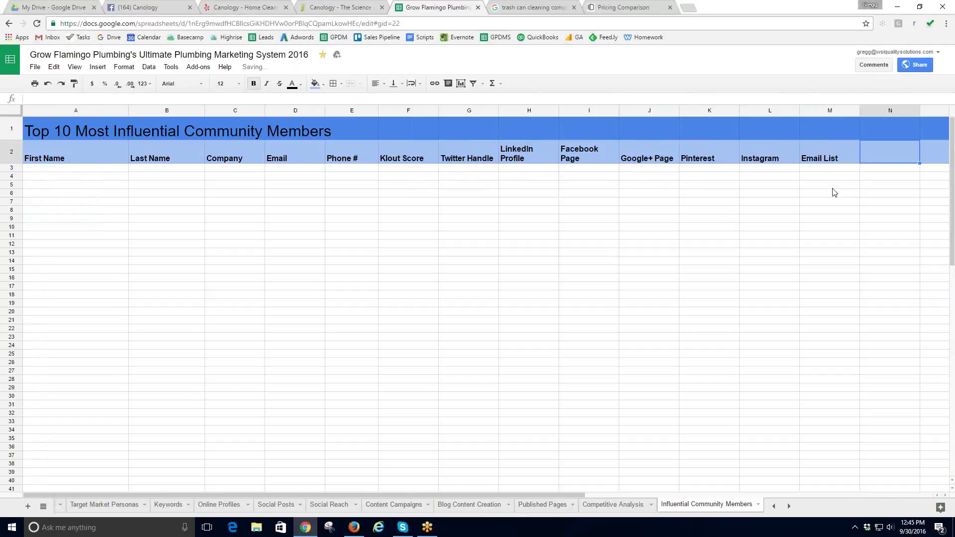
click(97, 175)
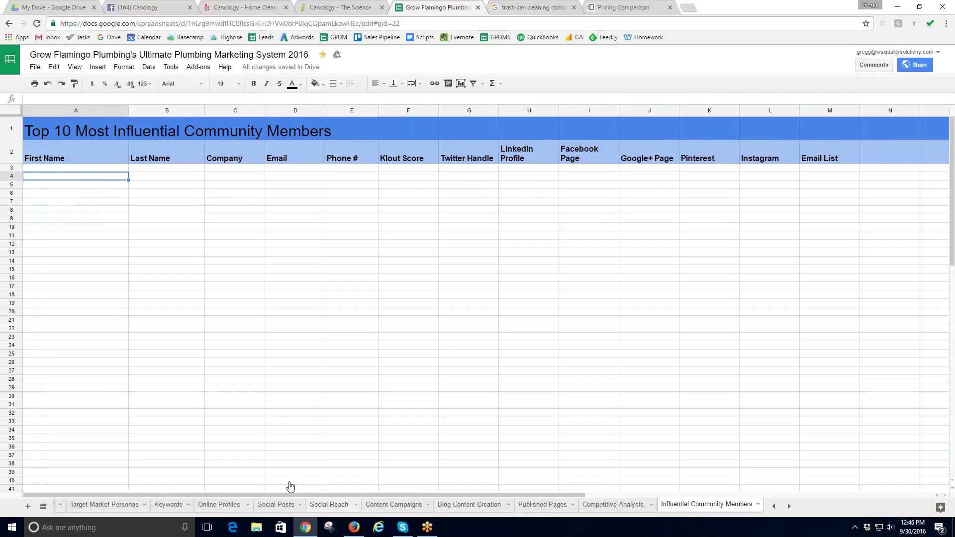
Look back over the Target Market Personas, Keywords, Online Profiles, Social Posts and Social Reach sheets.
click(328, 505)
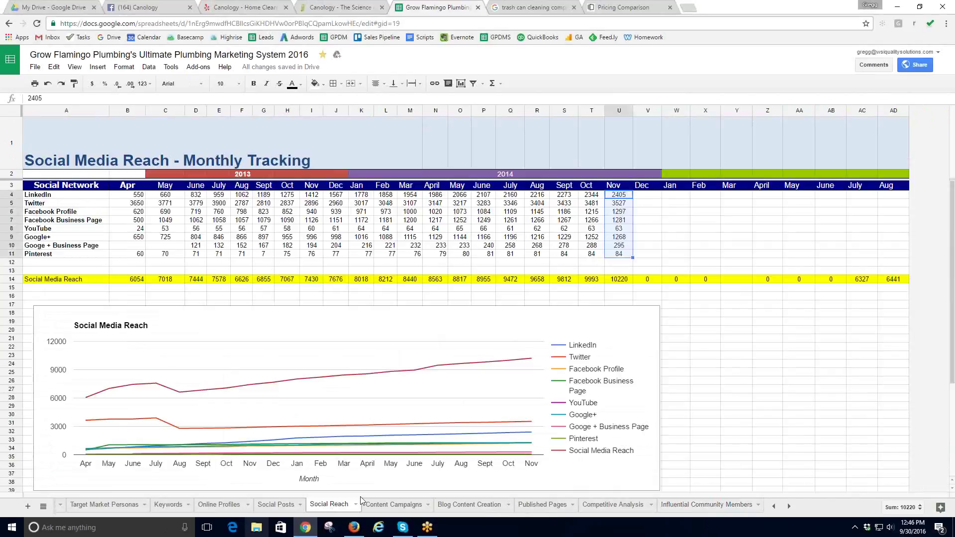
click(103, 505)
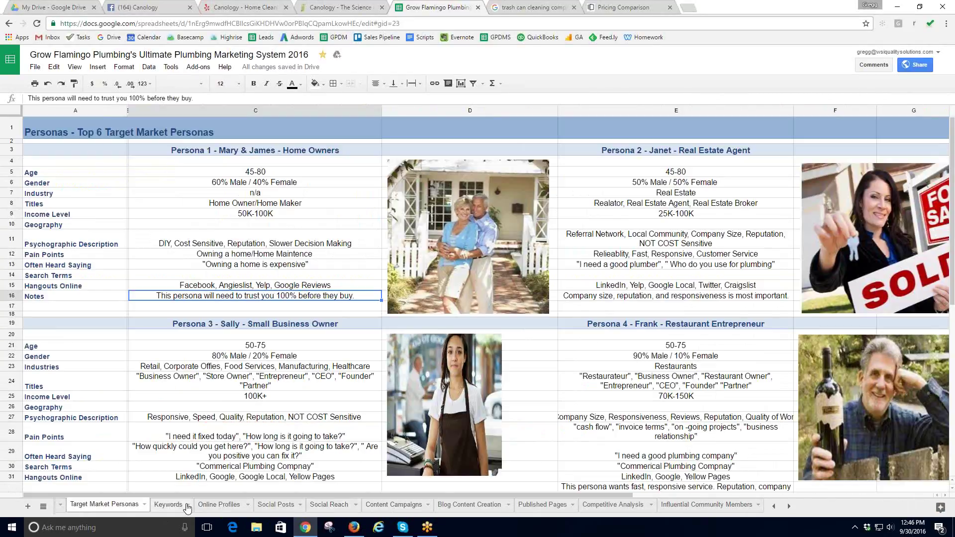
click(168, 505)
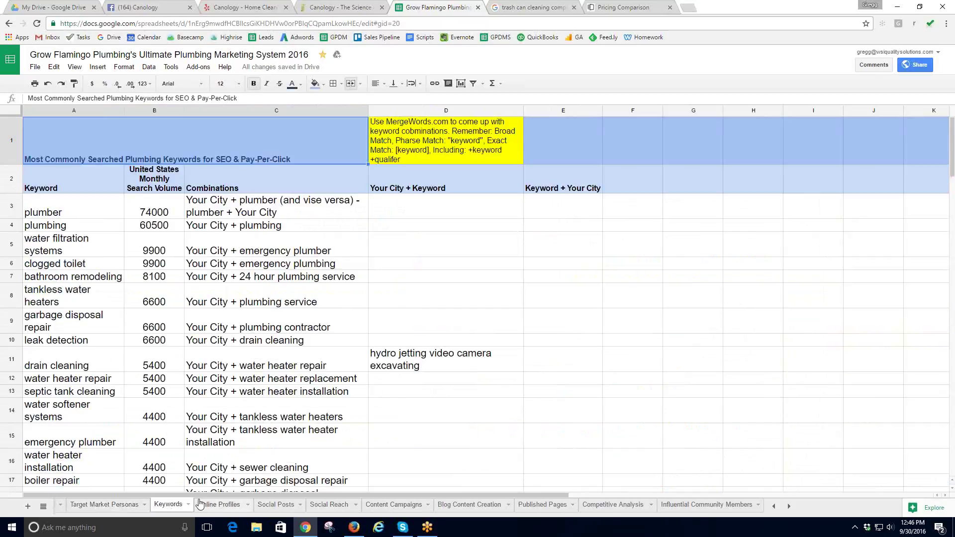
click(200, 504)
click(276, 504)
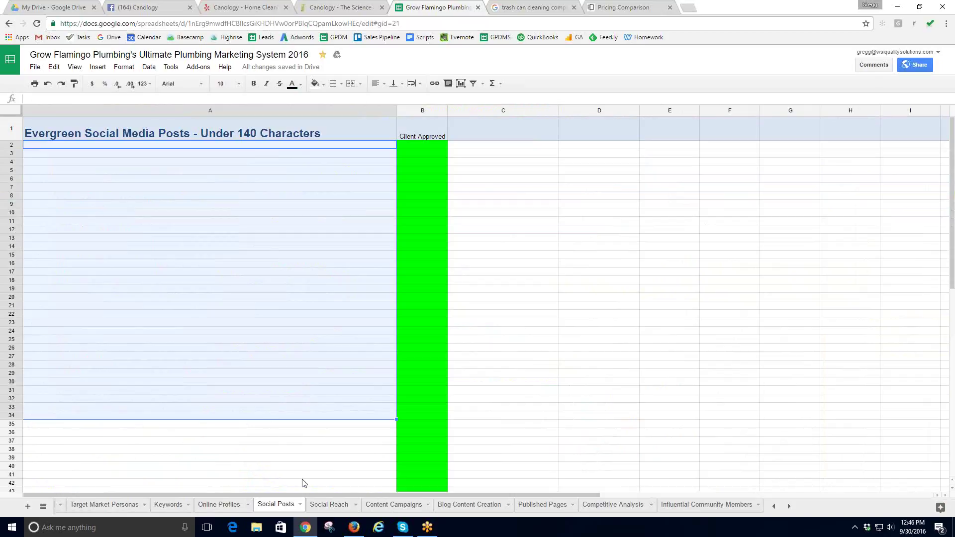
click(325, 509)
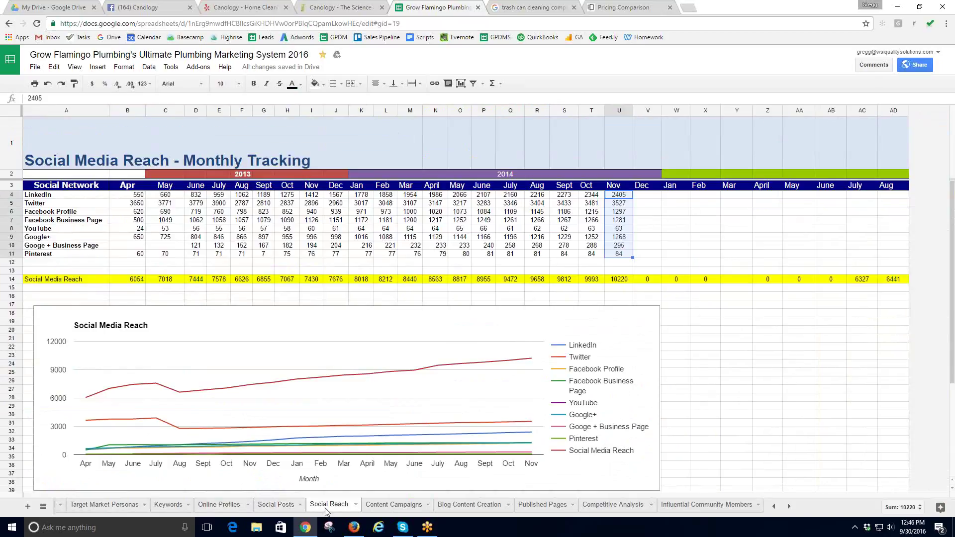
Review the Content Campaigns, Blog Content Creation and Competitive Analysis sheets, and return to the Influential Community Members sheet.
click(394, 506)
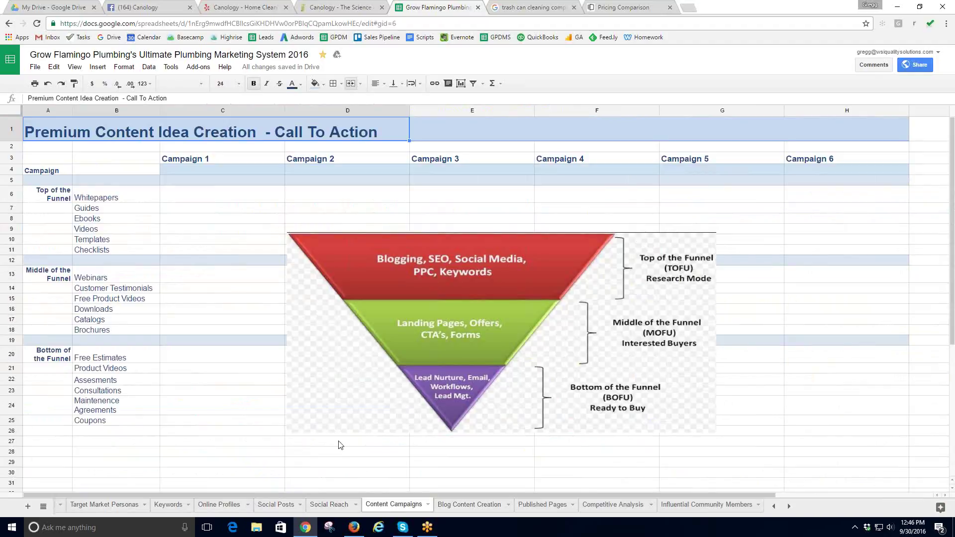
click(486, 508)
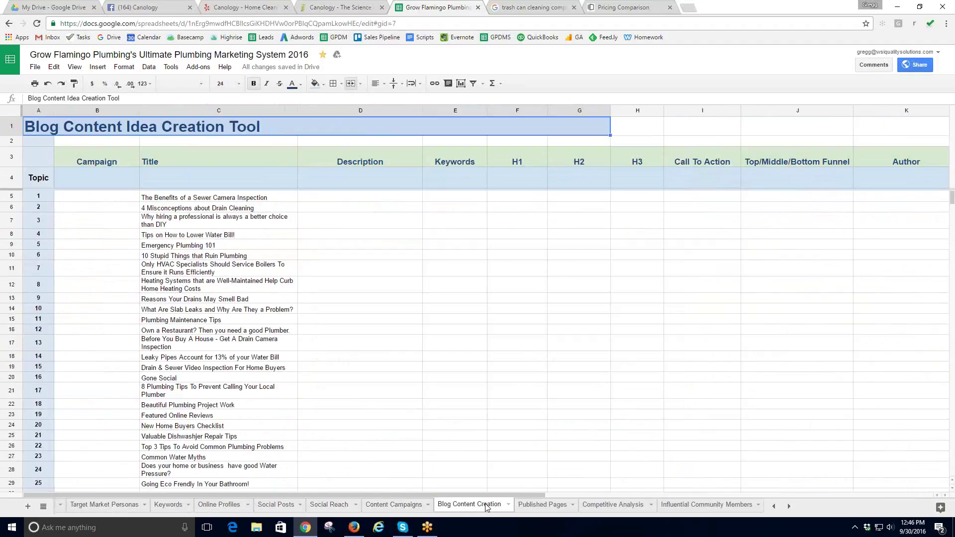
click(404, 509)
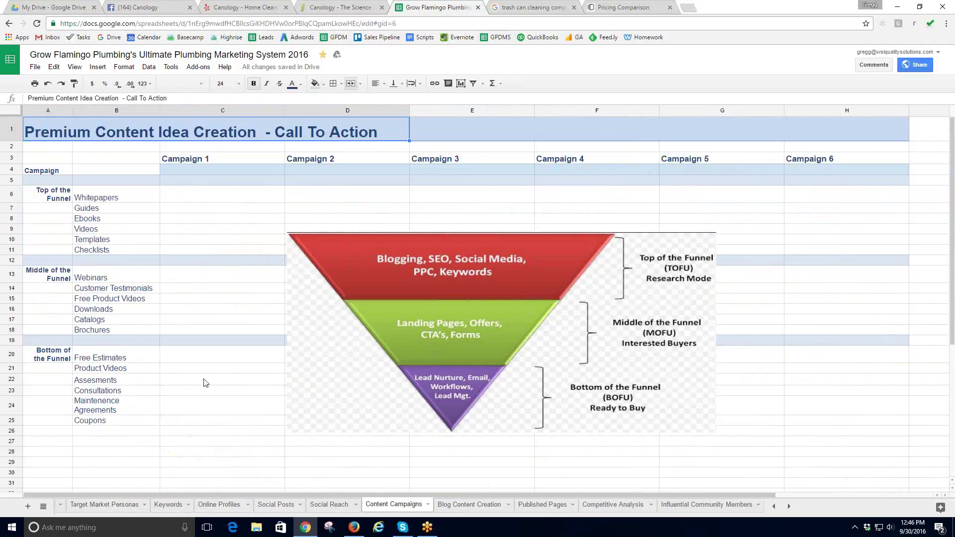
click(475, 510)
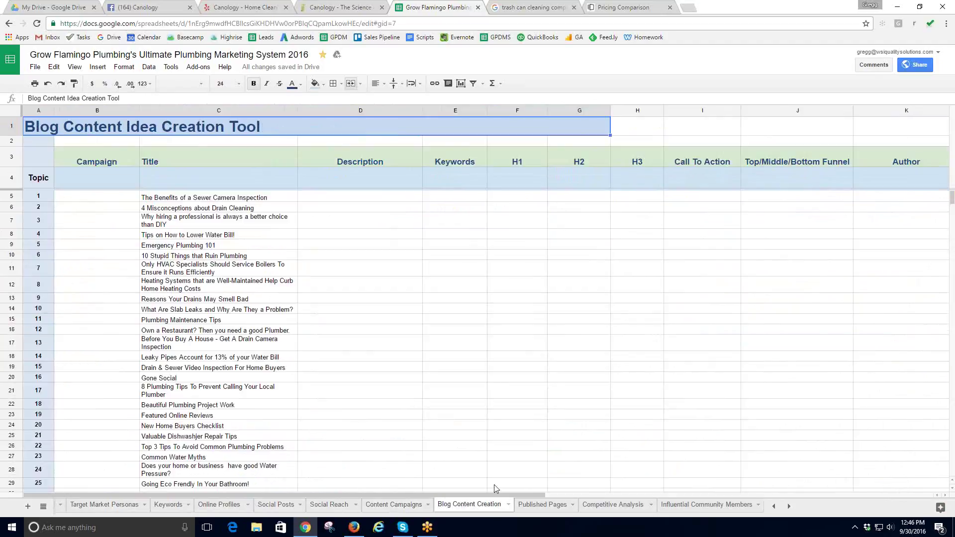
click(559, 507)
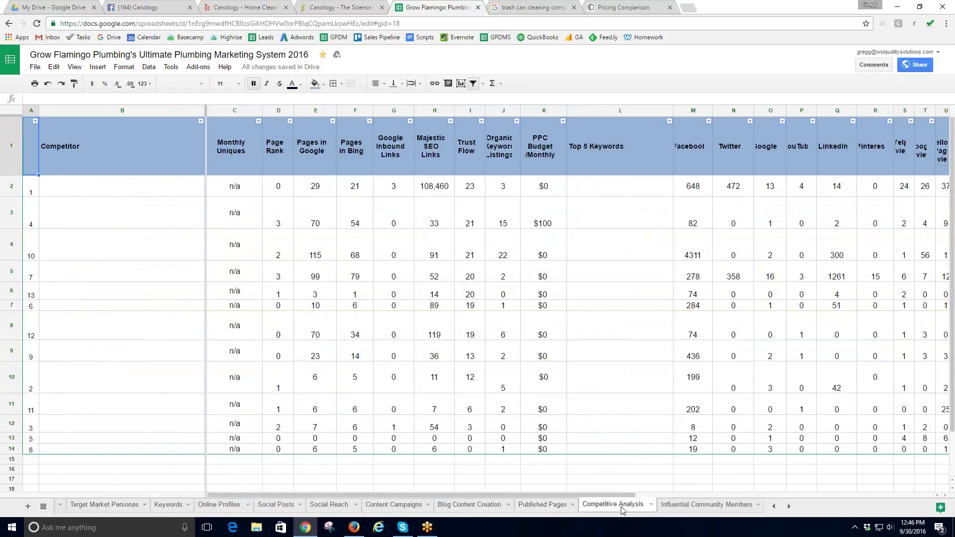
click(617, 505)
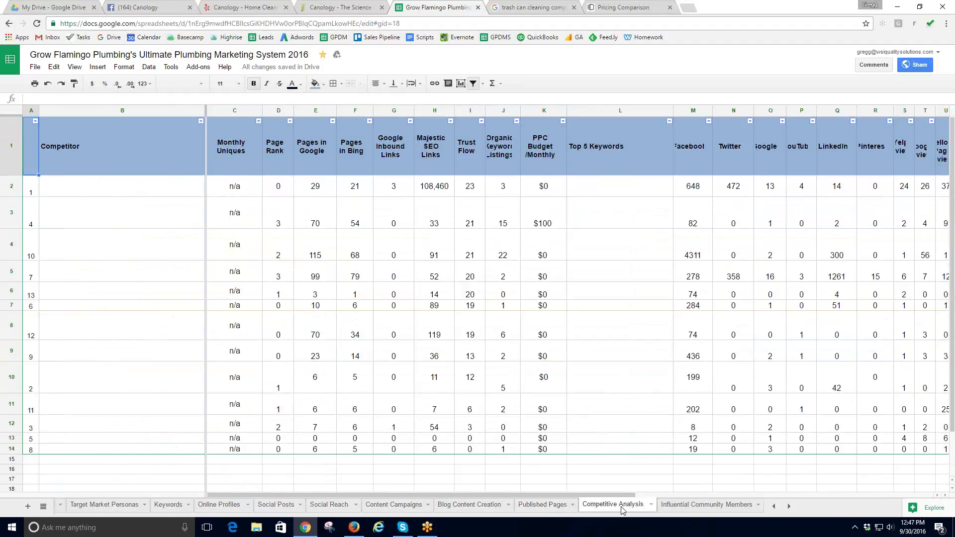
click(695, 511)
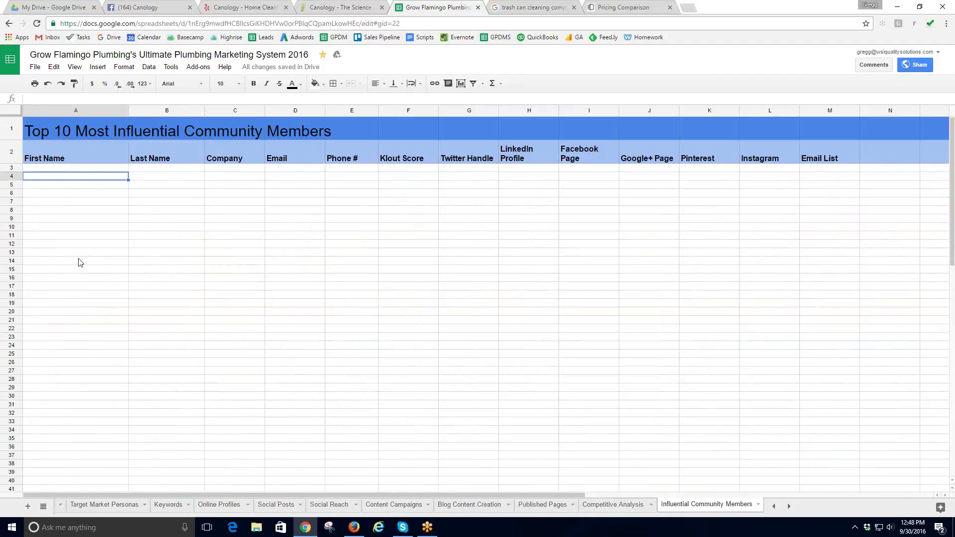
Open the Canology website's contact page and run a Google search for the city in its address, San Leandro, CA.
click(327, 8)
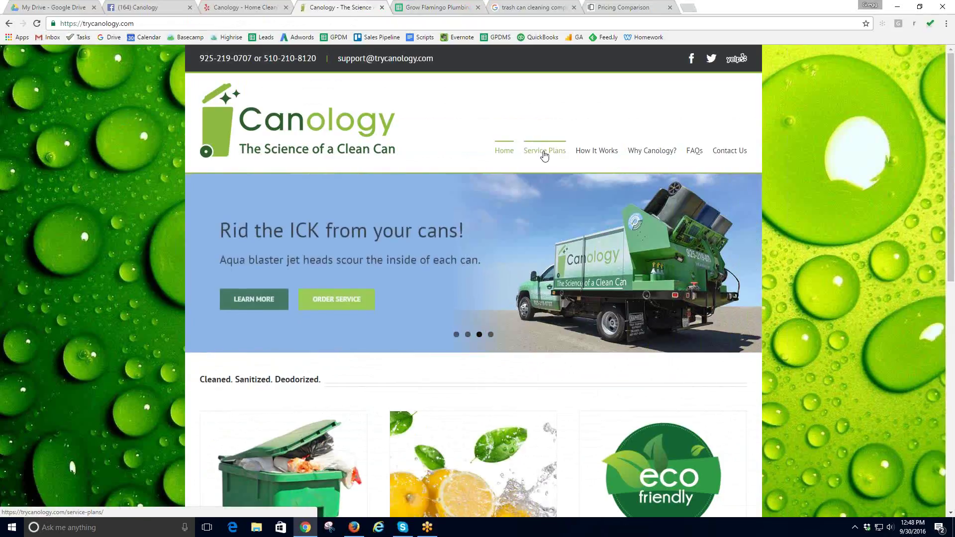
click(735, 156)
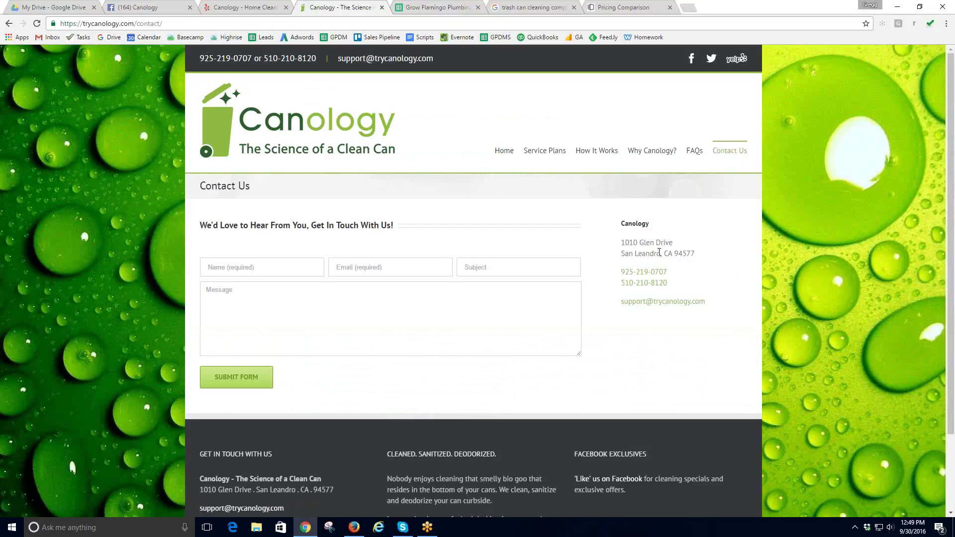
mouse_move(657, 253)
mouse_down()
mouse_move(620, 267)
mouse_move(623, 254)
mouse_move(675, 254)
mouse_up()
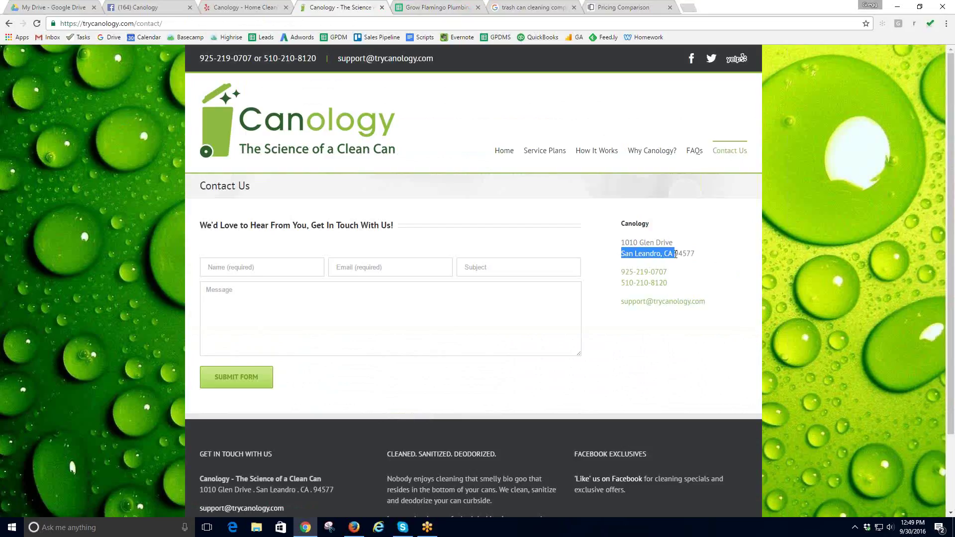
right_click(638, 254)
click(695, 274)
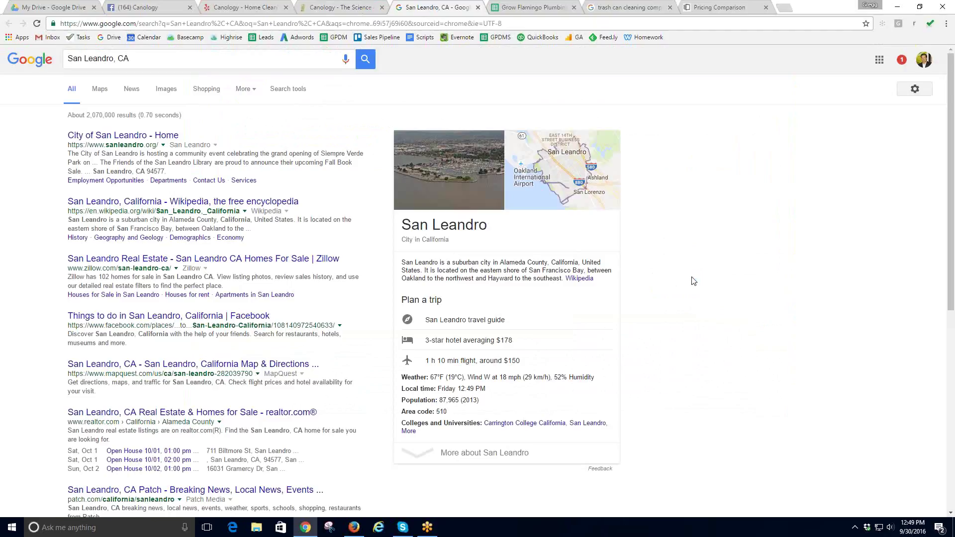
Open San Leandro in Google Maps and examine the city's boundary up close.
click(558, 179)
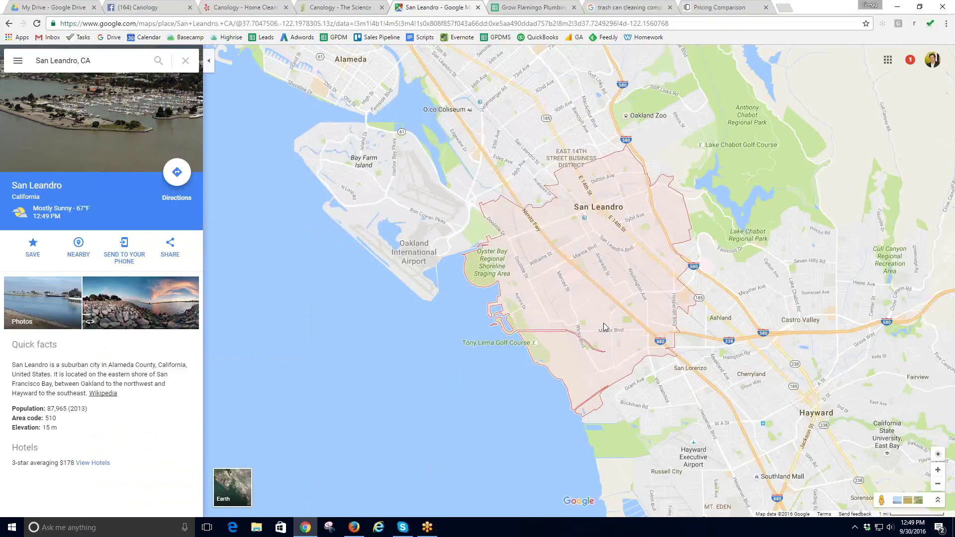
scroll(604, 326, up, 3)
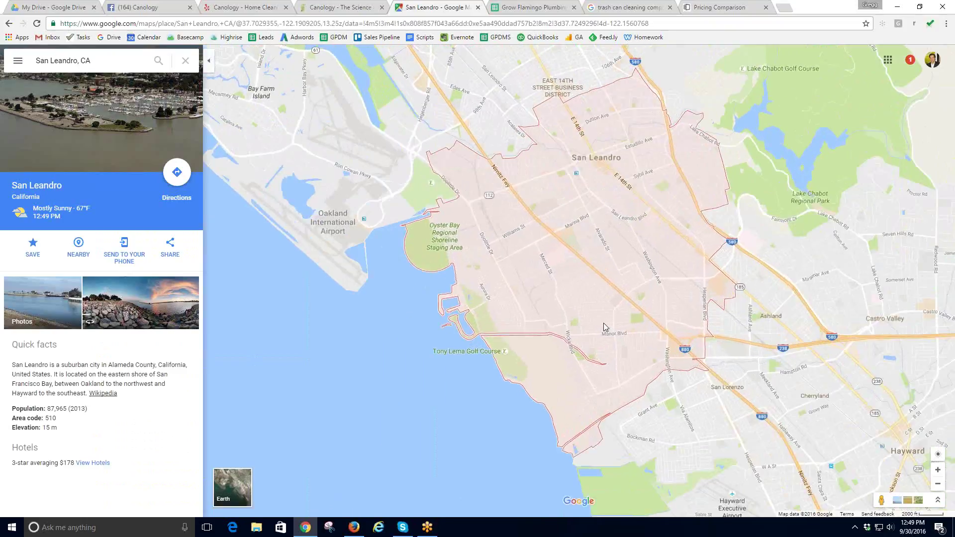